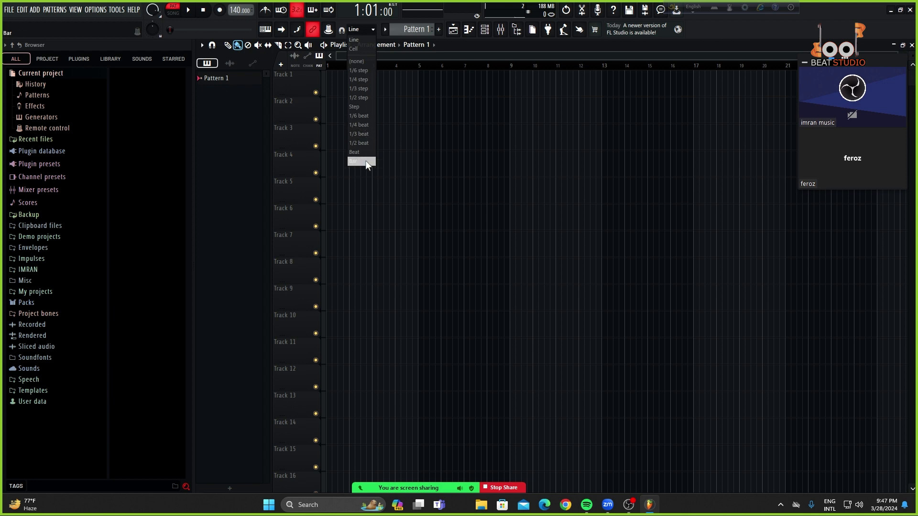
- Set the global snap to 1/3 beat and load Chromo Kick from the Drums pack's Kicks folder as a channel
click(366, 134)
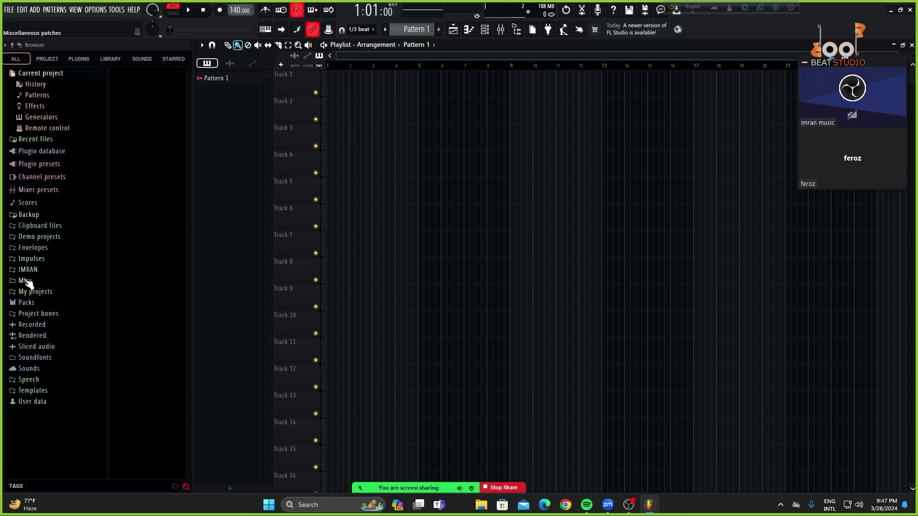
click(43, 302)
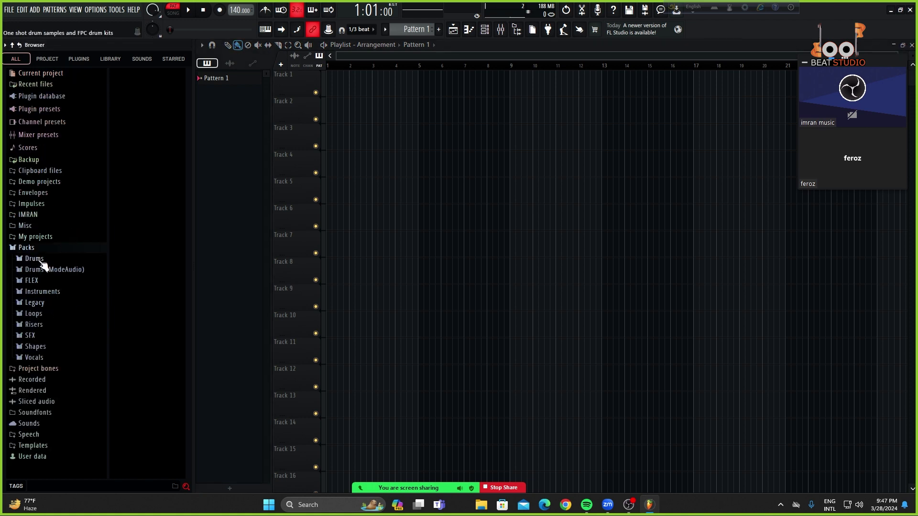
click(37, 259)
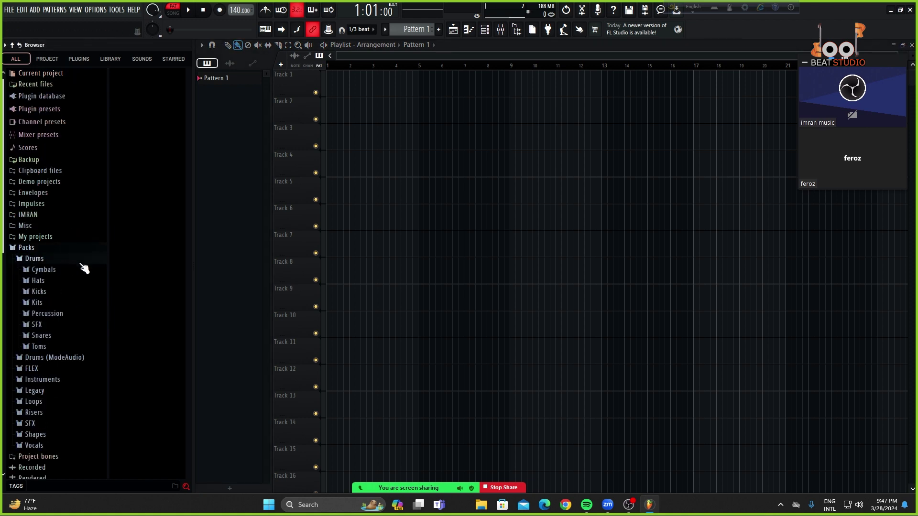
click(50, 293)
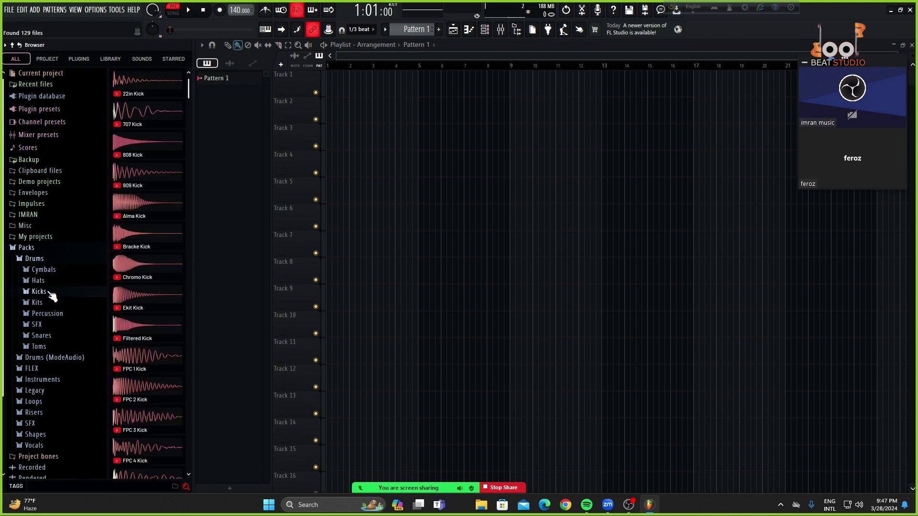
click(8, 10)
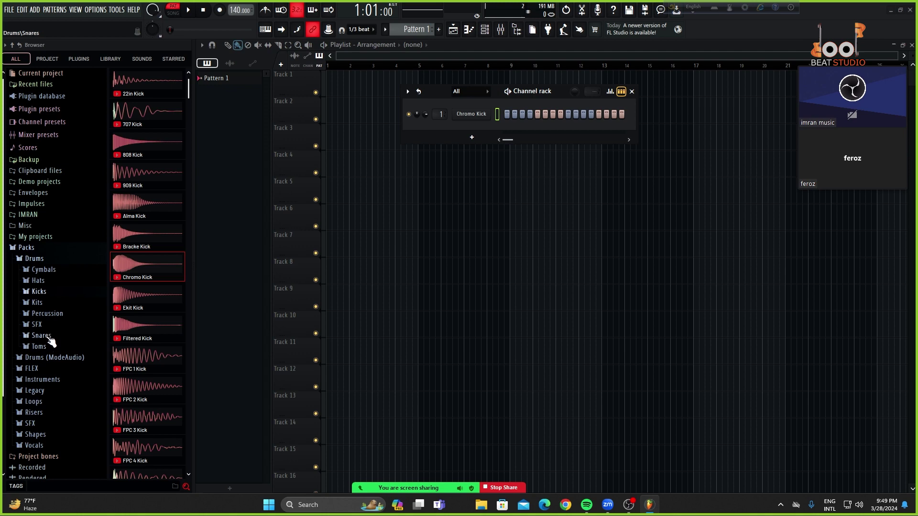
- Add 909 Snare from the Snares folder to the channel rack and audition Grv Perc 04 in the Percussion folder
click(41, 336)
drag(144, 239, 486, 140)
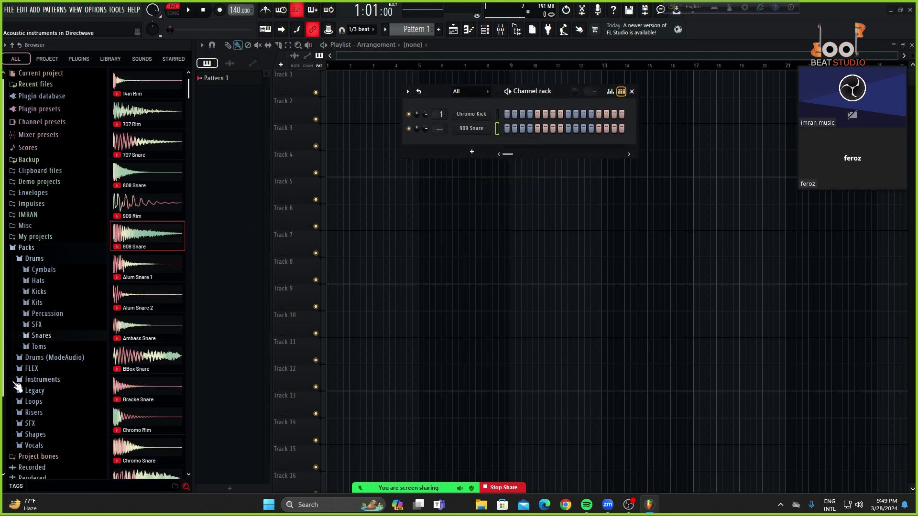
click(54, 318)
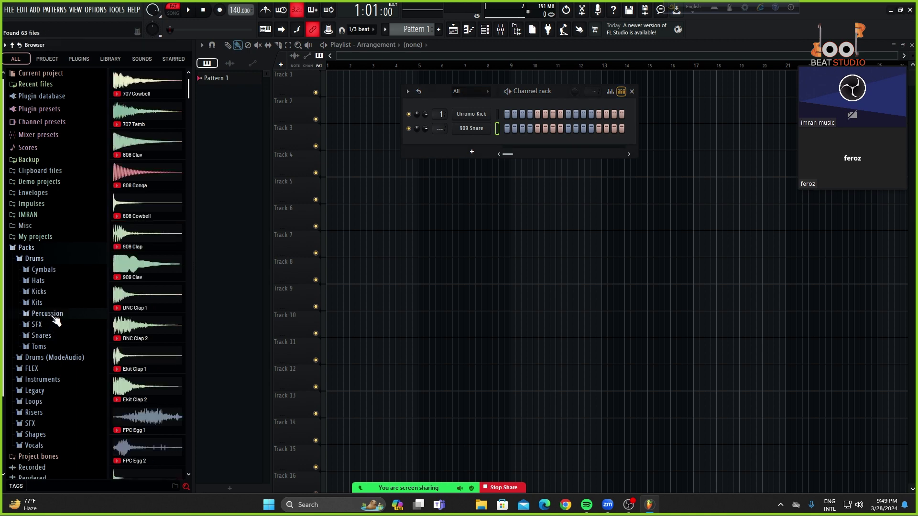
scroll(134, 311, down, 10)
click(144, 417)
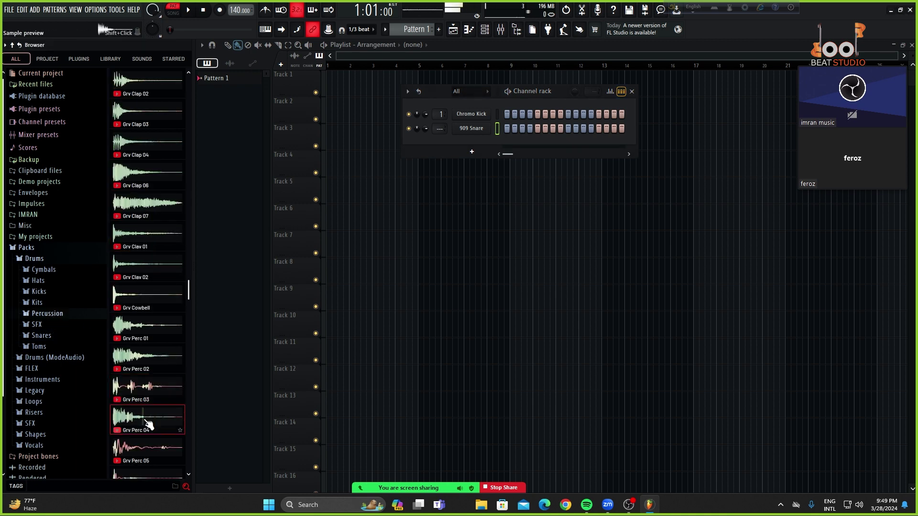
- Add the HIP_Hat sample from the Legacy pack's Drums HipHop folder to the channel rack
click(32, 264)
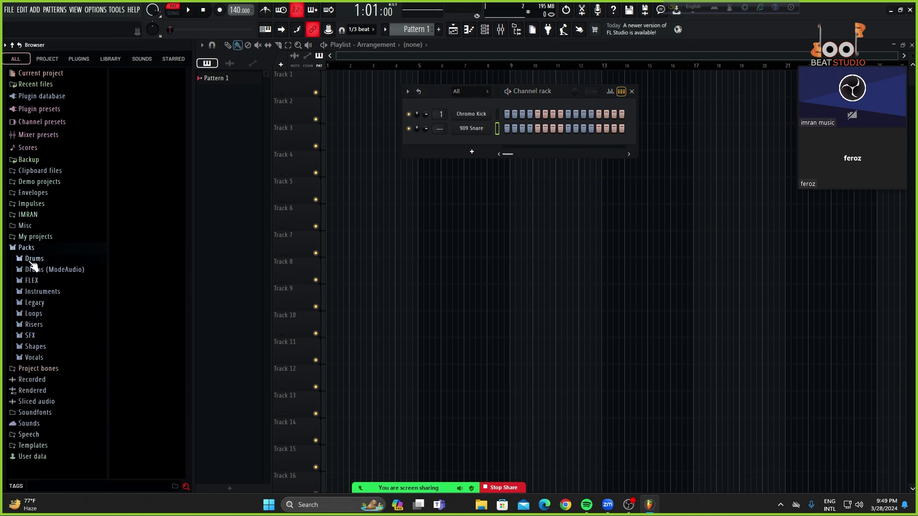
click(37, 303)
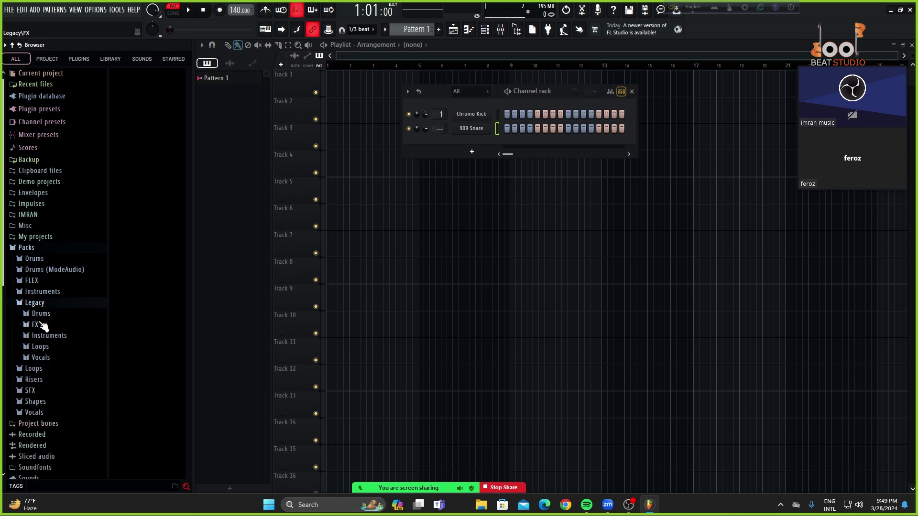
click(42, 313)
click(50, 347)
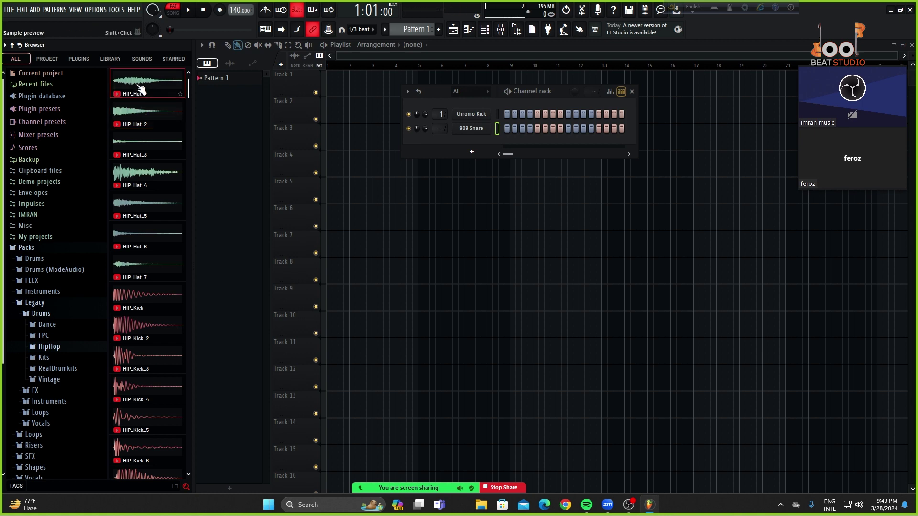
drag(144, 87, 467, 141)
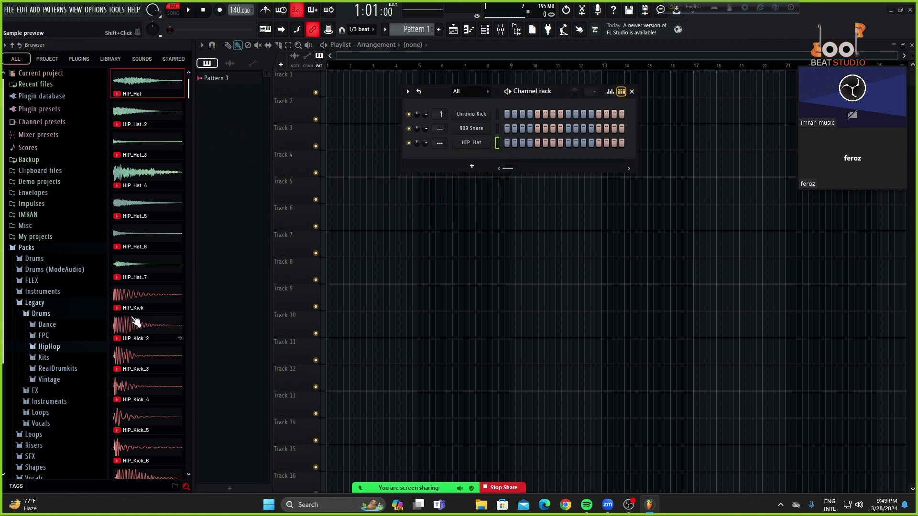
- Audition the snare and snap samples in the HipHop folder and add HIP_Snaph as a new channel
scroll(138, 306, down, 10)
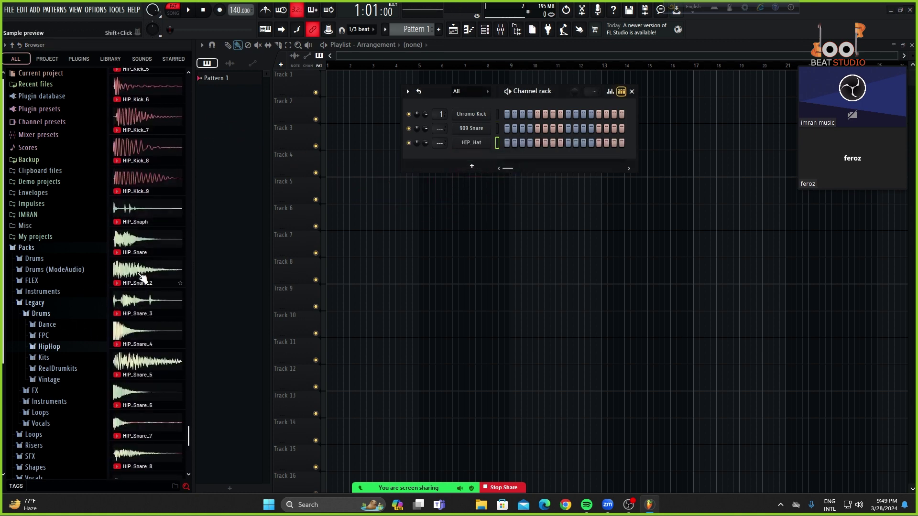
click(136, 239)
click(143, 215)
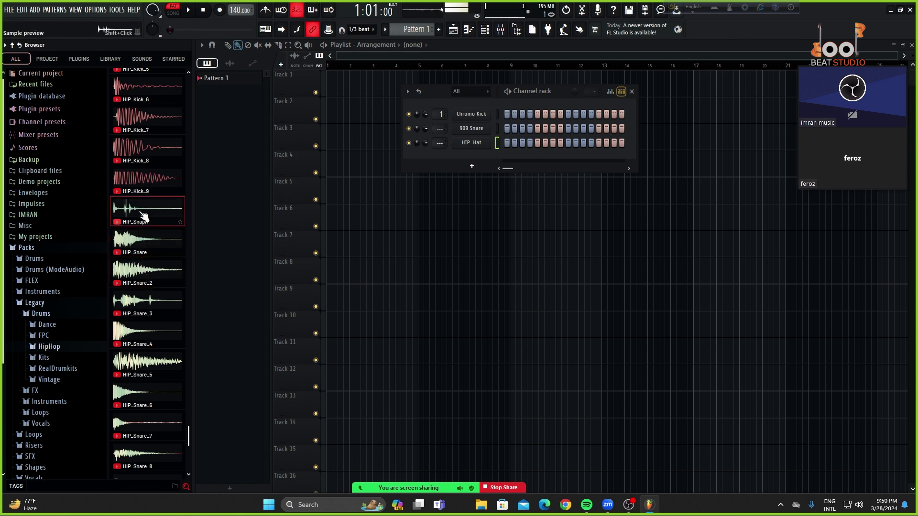
drag(144, 215, 472, 165)
- Audition the HIP_Snare variations in the HipHop folder, from HIP_Snare_2 to HIP_Snare_9
click(133, 390)
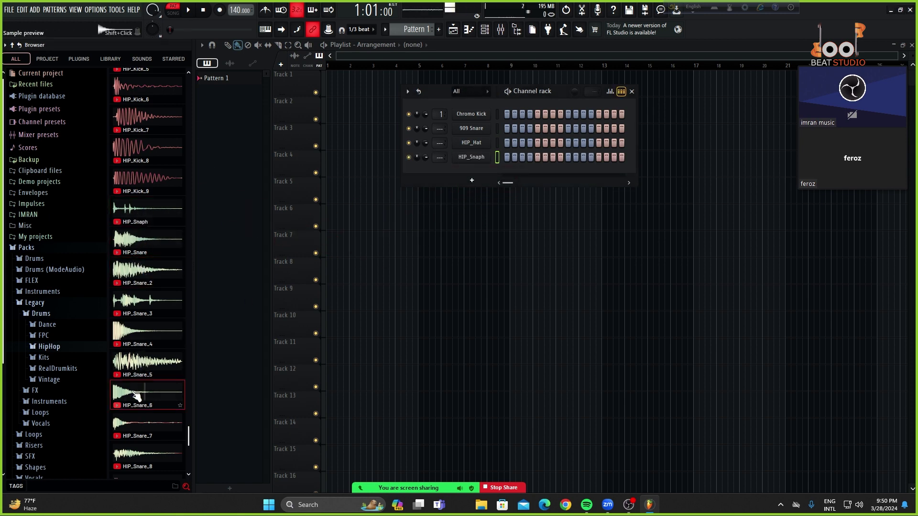
click(138, 362)
click(140, 334)
click(145, 300)
click(148, 268)
scroll(152, 287, down, 1)
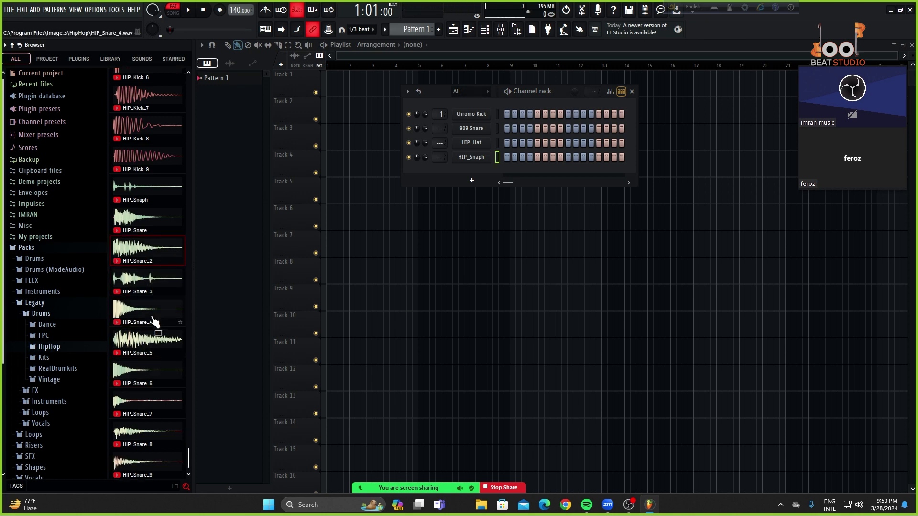
click(143, 433)
click(142, 476)
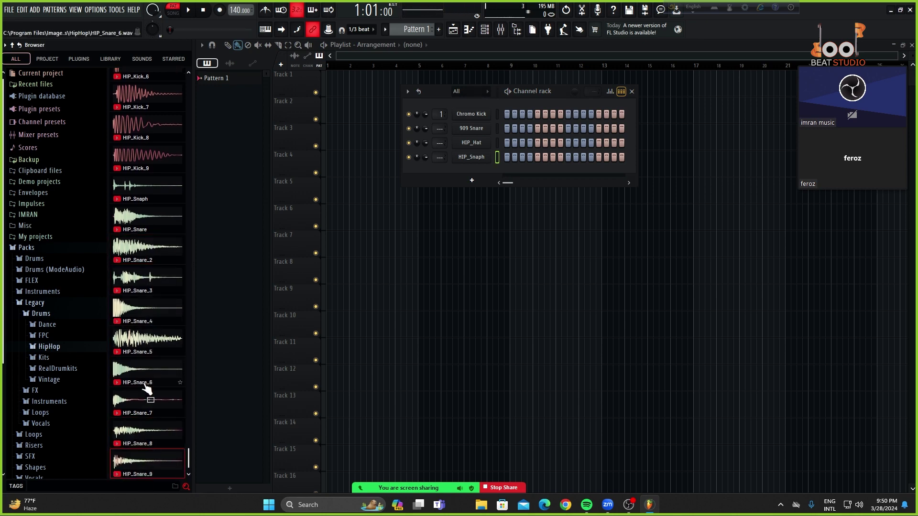
- Compare the HIP_Snare samples once more and add HIP_Snare_4 to the channel rack
click(147, 382)
click(145, 346)
click(143, 306)
click(144, 278)
click(145, 256)
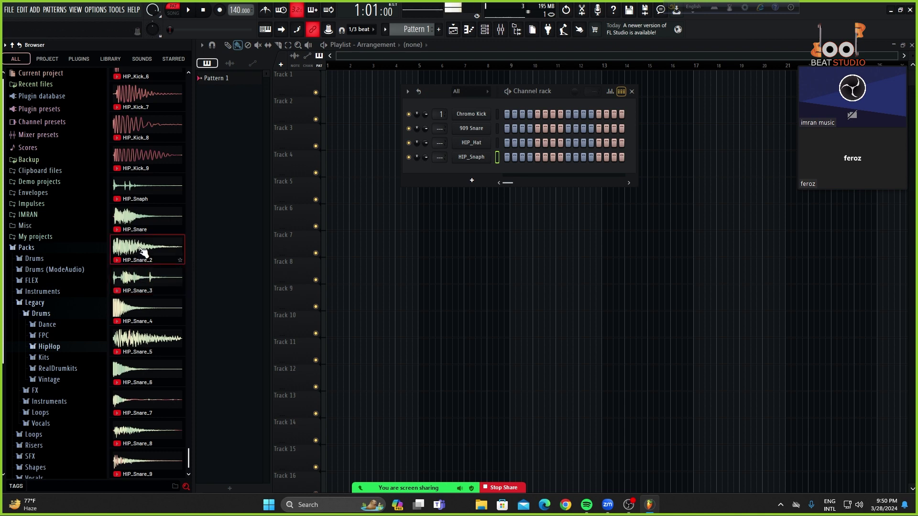
click(140, 220)
click(138, 320)
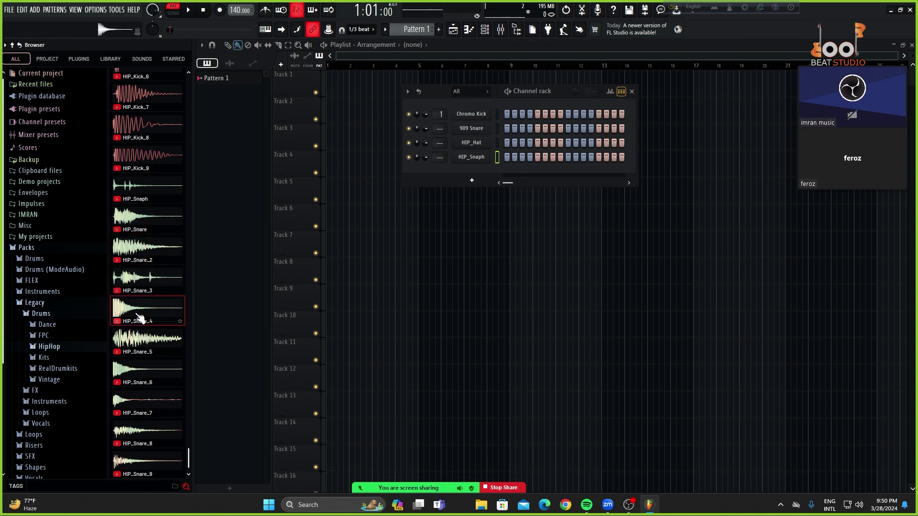
drag(138, 315, 495, 200)
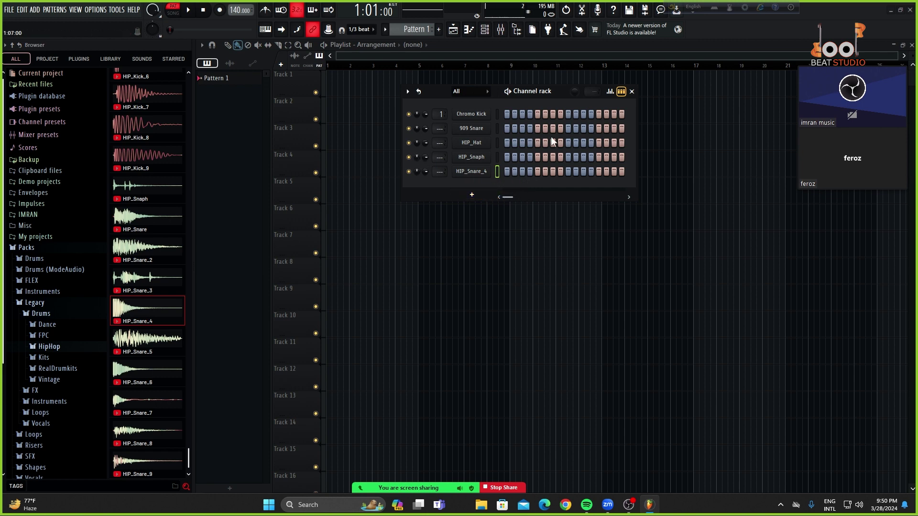
- Open the Chromo Kick channel in the piano roll and place four C5 notes, one per beat, in bar 1
right_click(488, 113)
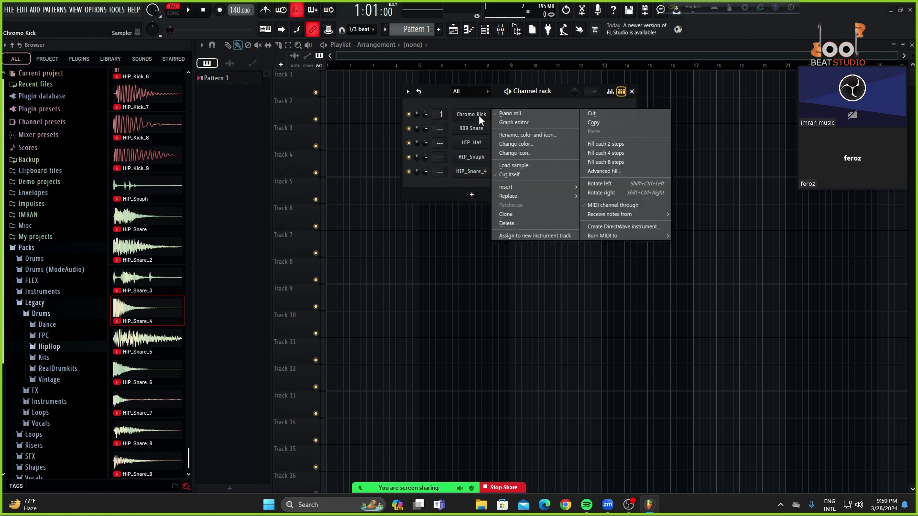
click(534, 118)
scroll(564, 177, up, 5)
drag(515, 134, 266, 245)
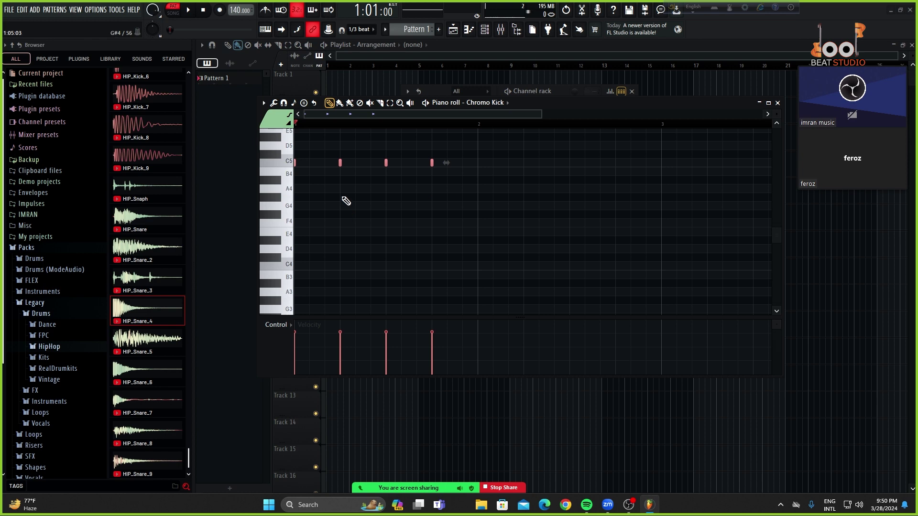
- Play back the kick pattern to check its rhythm, stop it and deselect the notes
key(space)
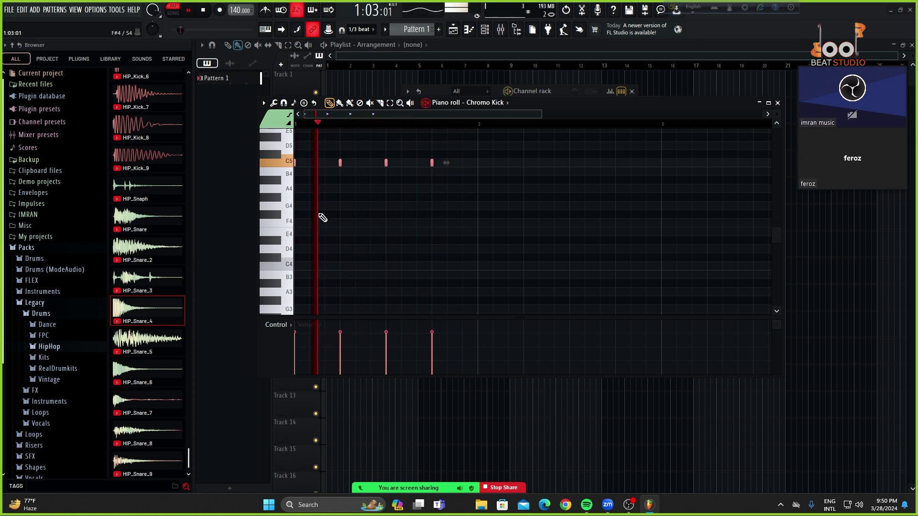
scroll(312, 218, up, 5)
scroll(378, 234, down, 4)
scroll(311, 230, up, 4)
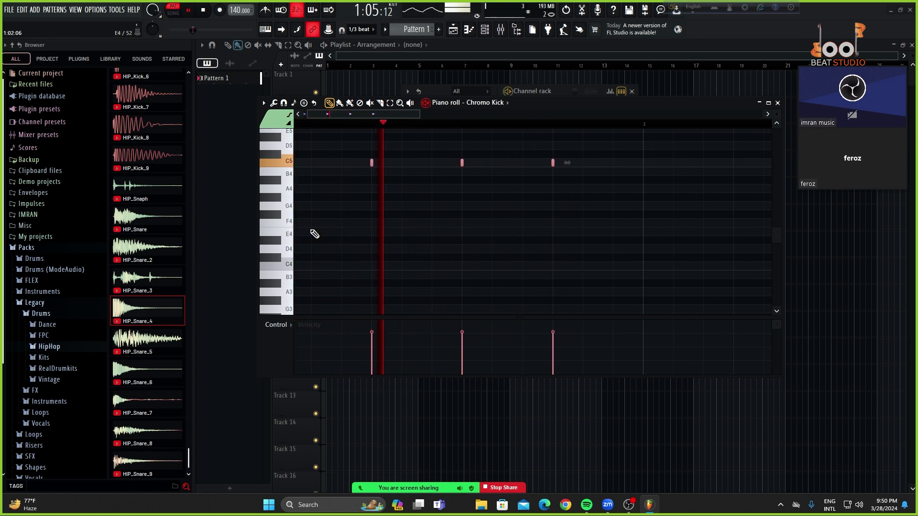
scroll(315, 234, up, 2)
key(space)
scroll(508, 241, down, 2)
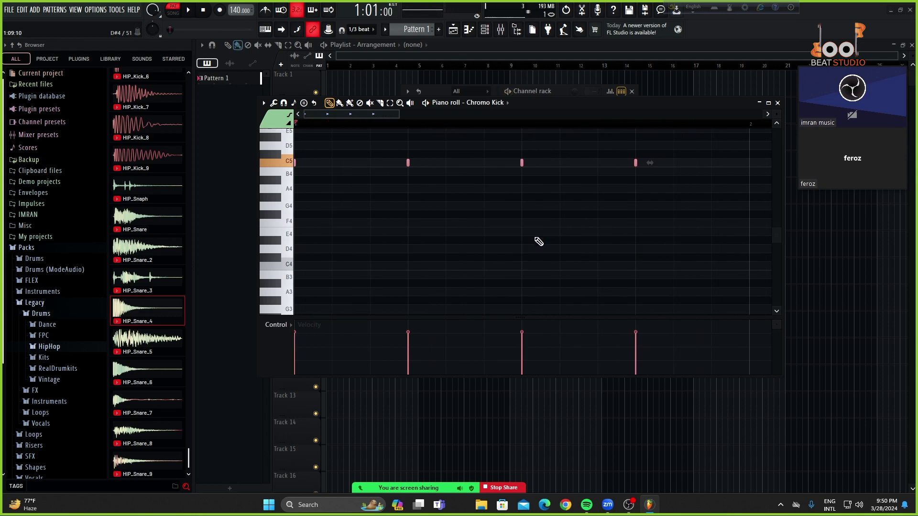
scroll(539, 242, down, 2)
click(485, 250)
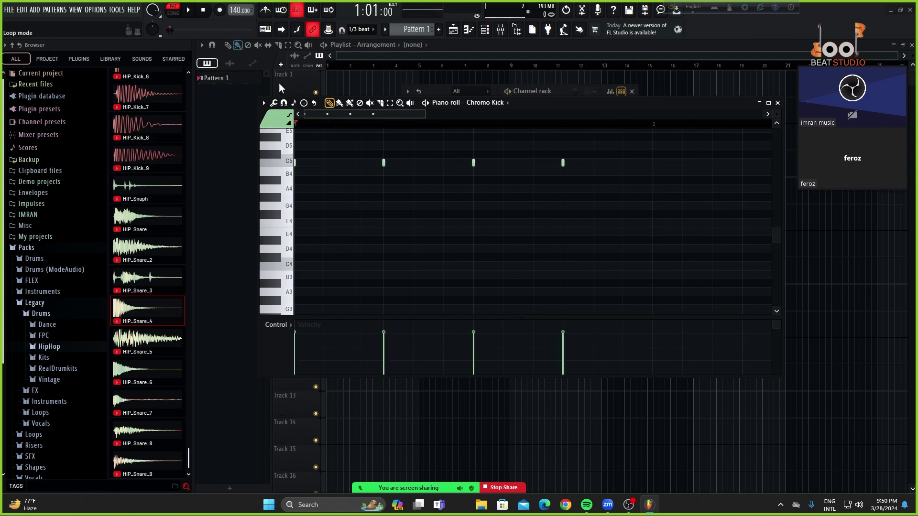
- Change the audio device to FL Studio ASIO in the audio settings
click(95, 10)
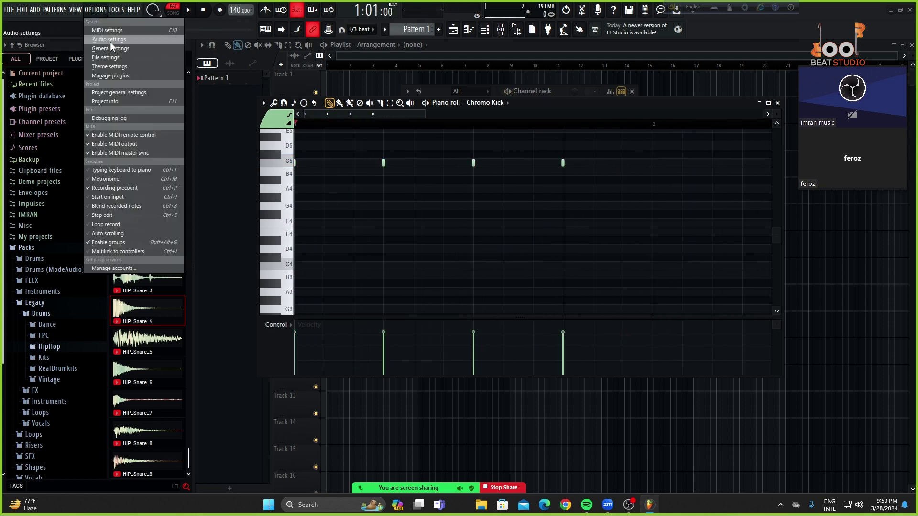
click(109, 38)
click(382, 90)
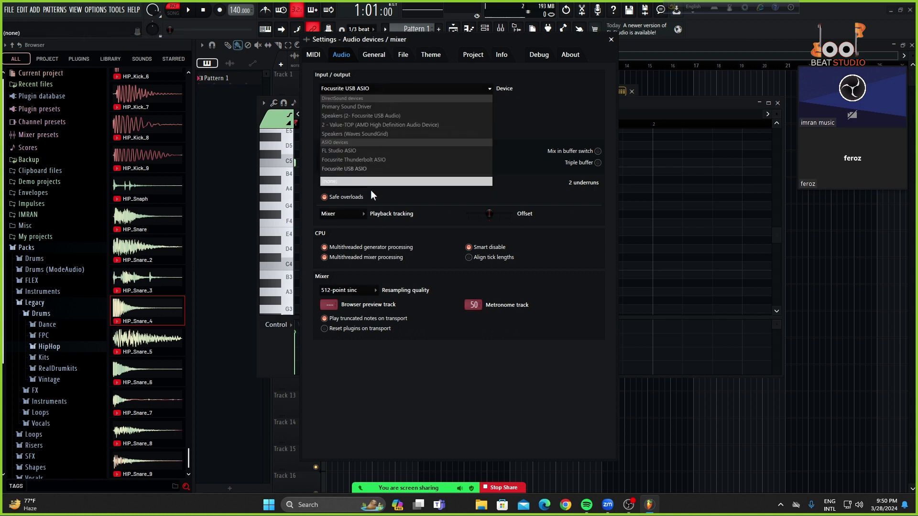
click(456, 152)
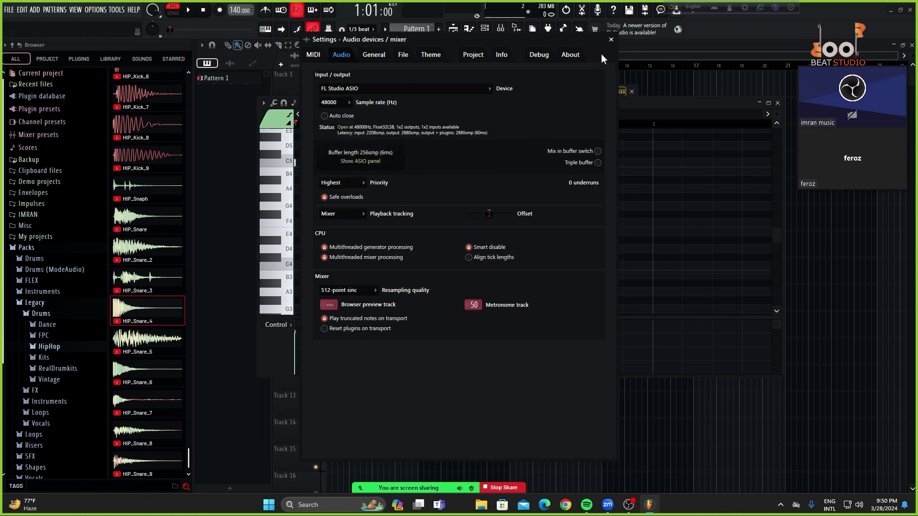
click(612, 41)
- Listen to the four-note kick pattern with the new audio device and stop playback
key(space)
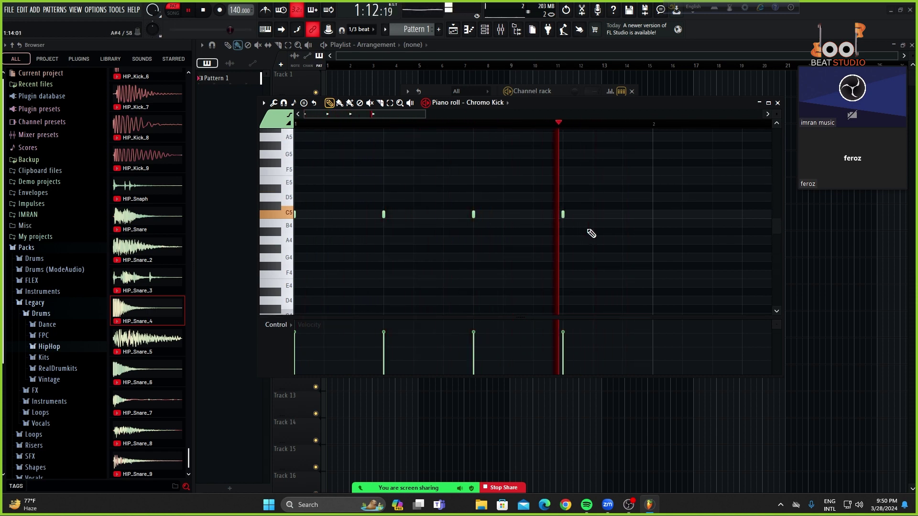
ctrl+scroll(569, 231, down, 2)
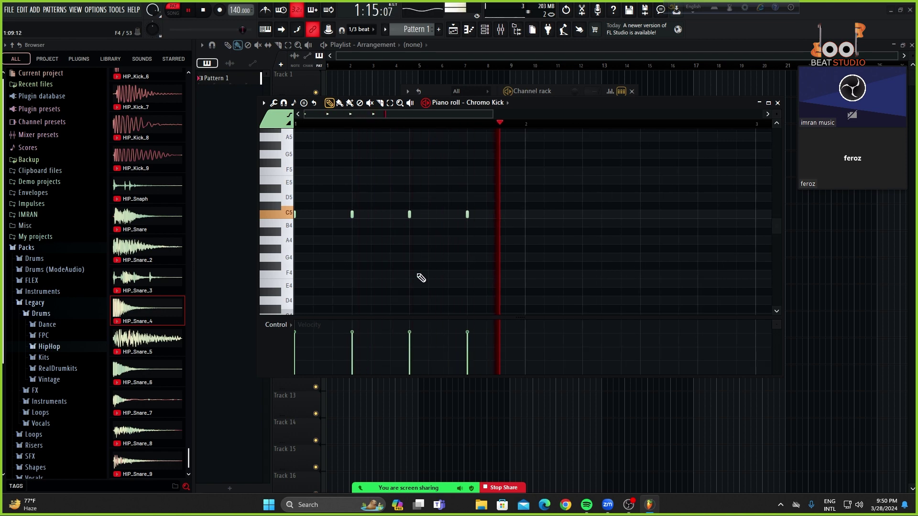
key(space)
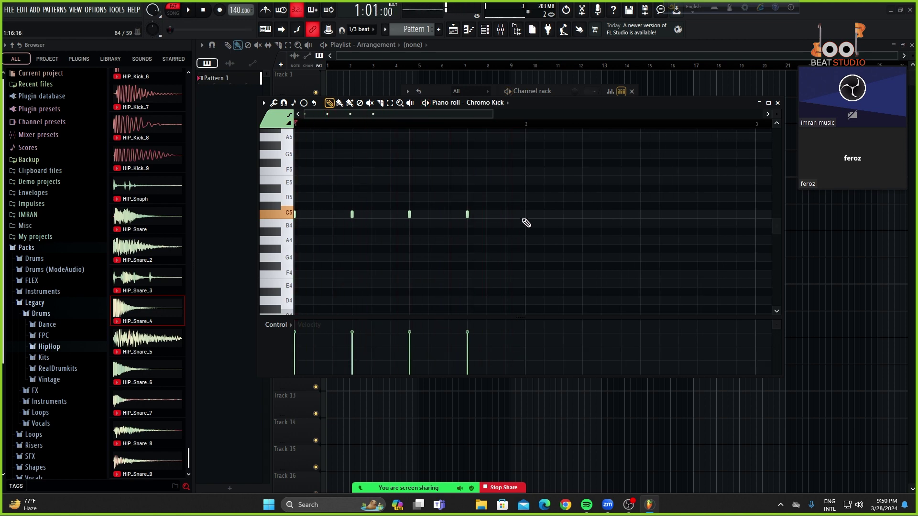
ctrl+scroll(519, 243, down, 4)
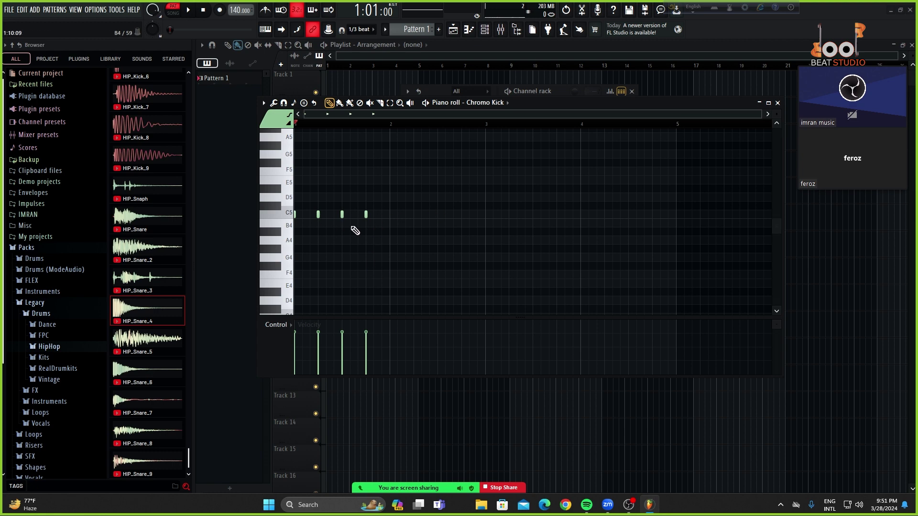
- Program the 909 Snare channel with hits on steps 7, 15 and 16 and start playback
click(777, 103)
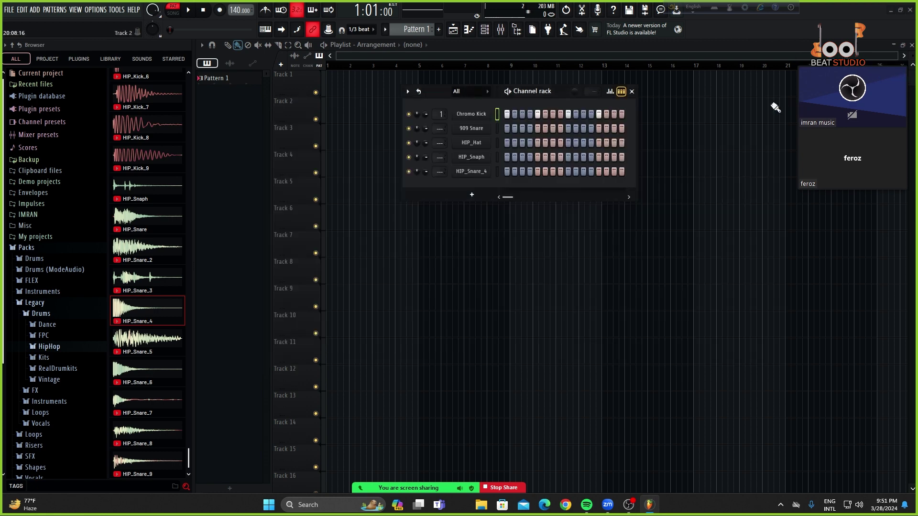
right_click(487, 135)
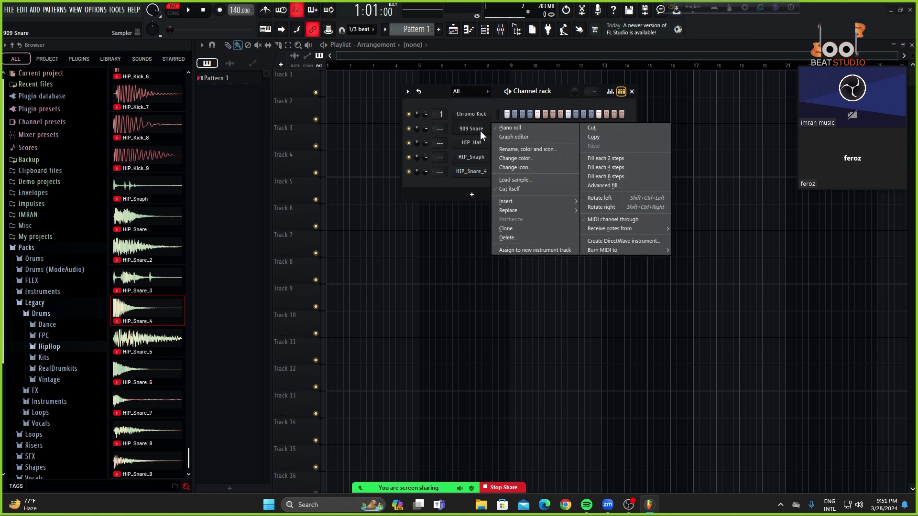
key(Escape)
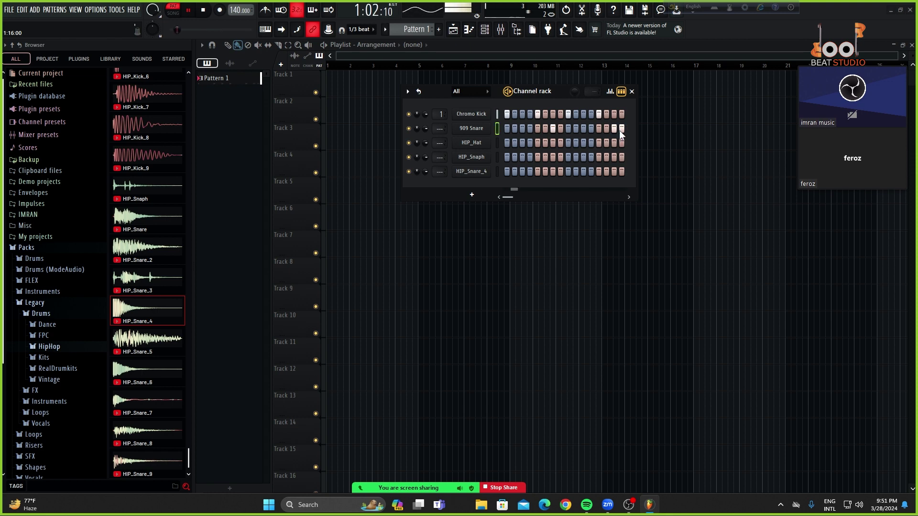
- Open the 909 Snare in the piano roll and quantize all its notes to the 1/3 beat grid
right_click(492, 135)
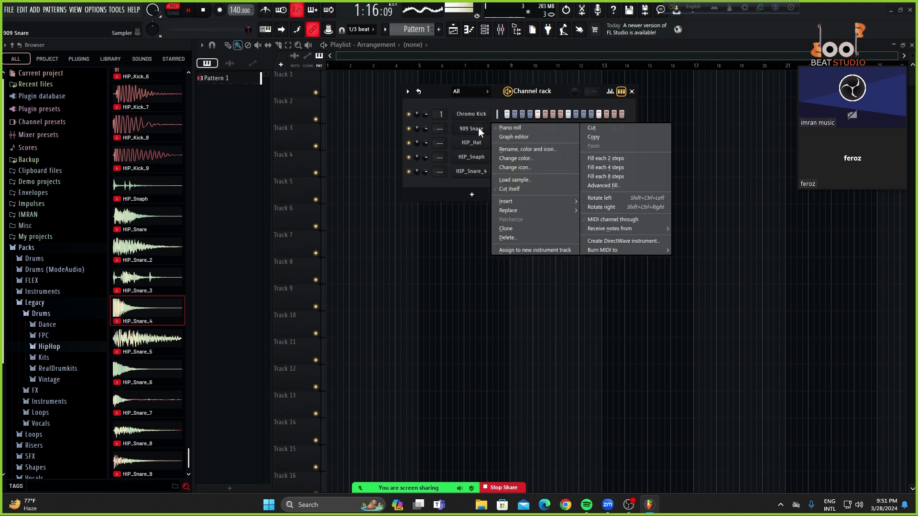
click(507, 129)
key(ctrl+a)
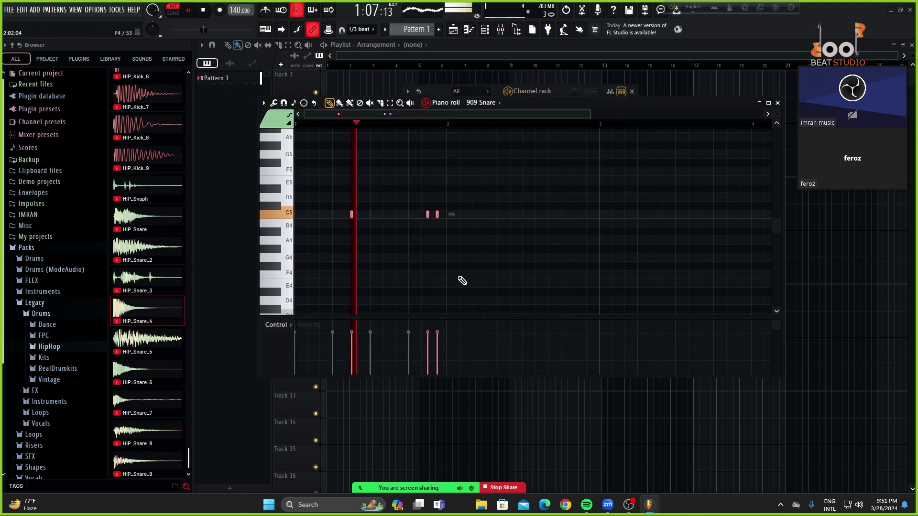
key(ctrl+q)
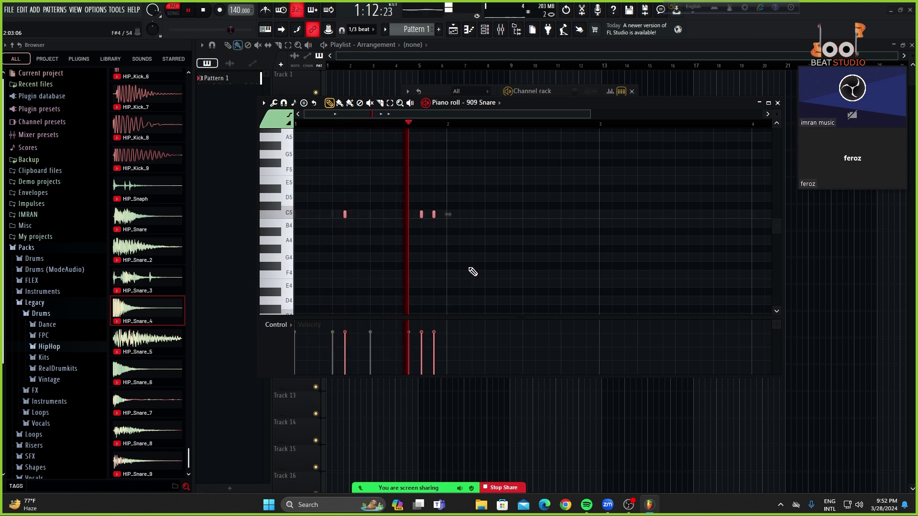
right_click(474, 266)
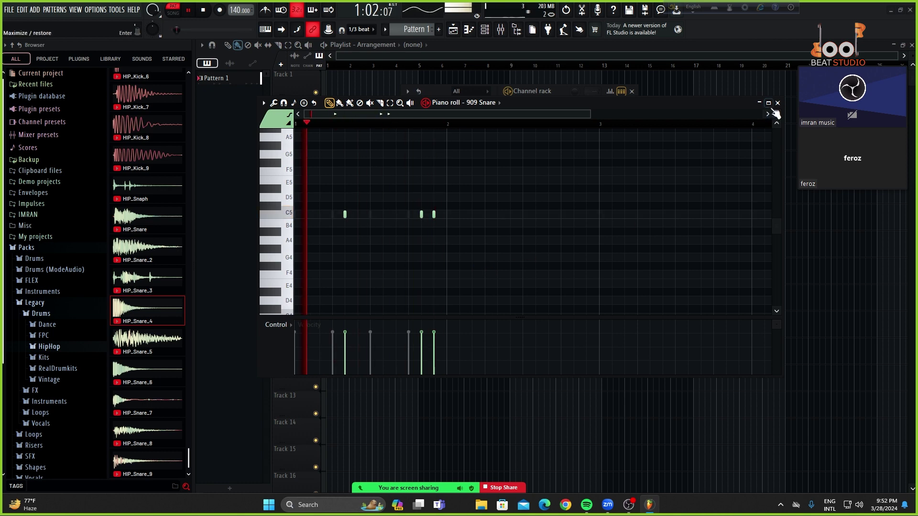
click(777, 103)
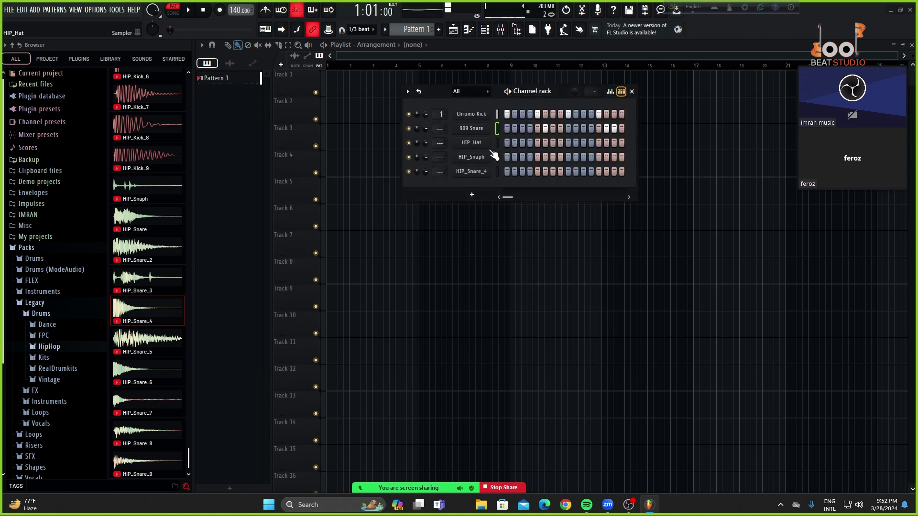
right_click(484, 149)
click(514, 145)
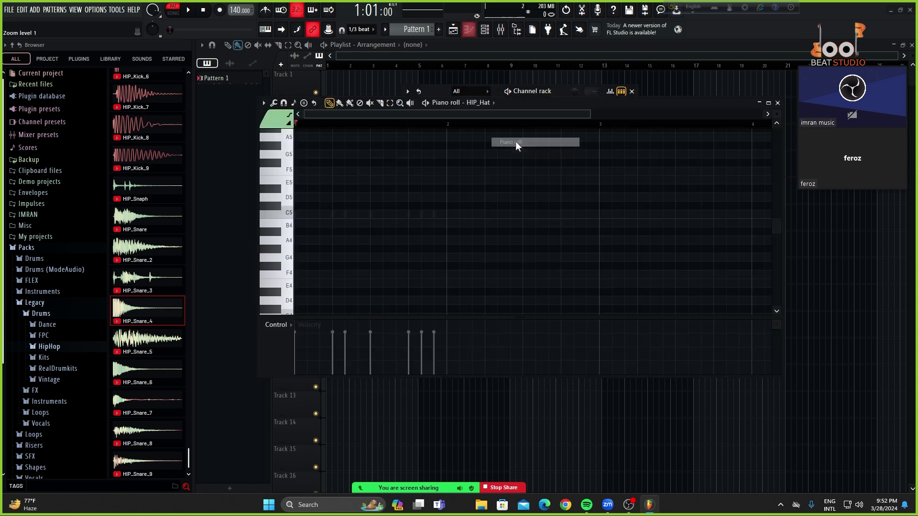
click(286, 199)
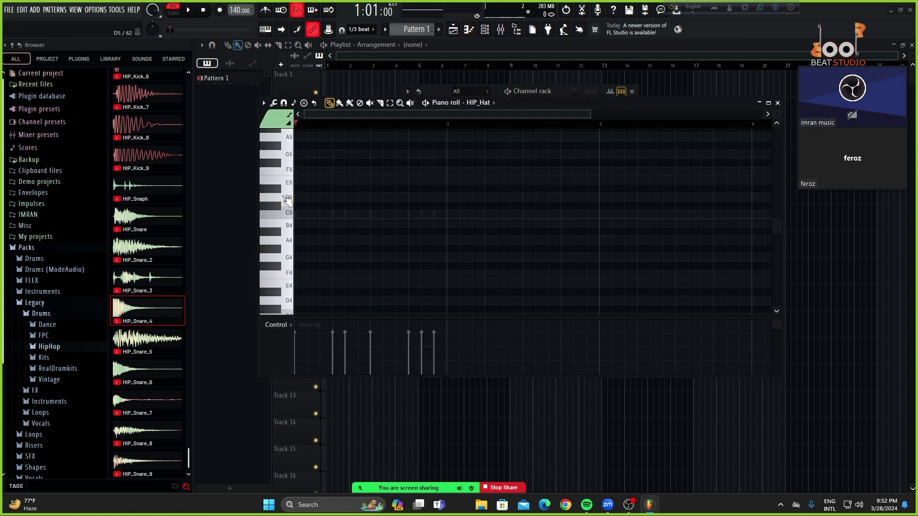
click(287, 199)
click(778, 103)
- Fill every second step of the HIP_Hat channel and start playback
right_click(488, 146)
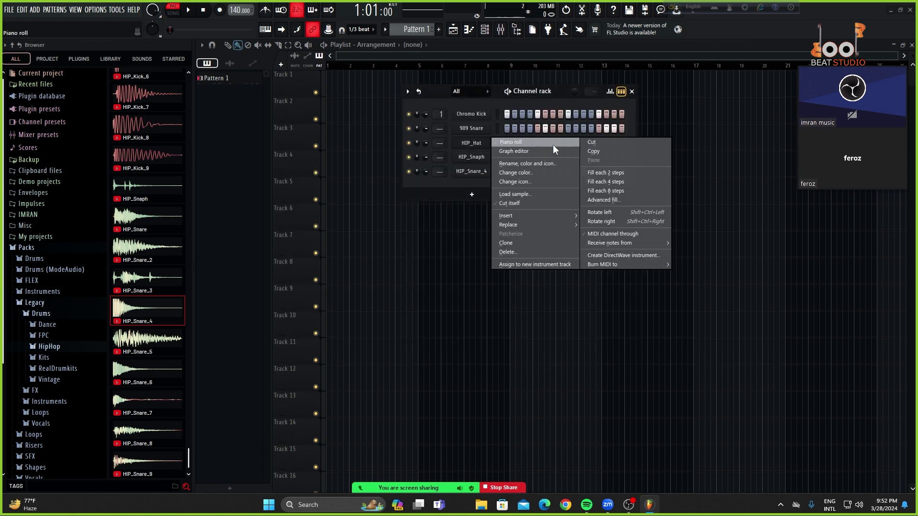
click(621, 173)
key(space)
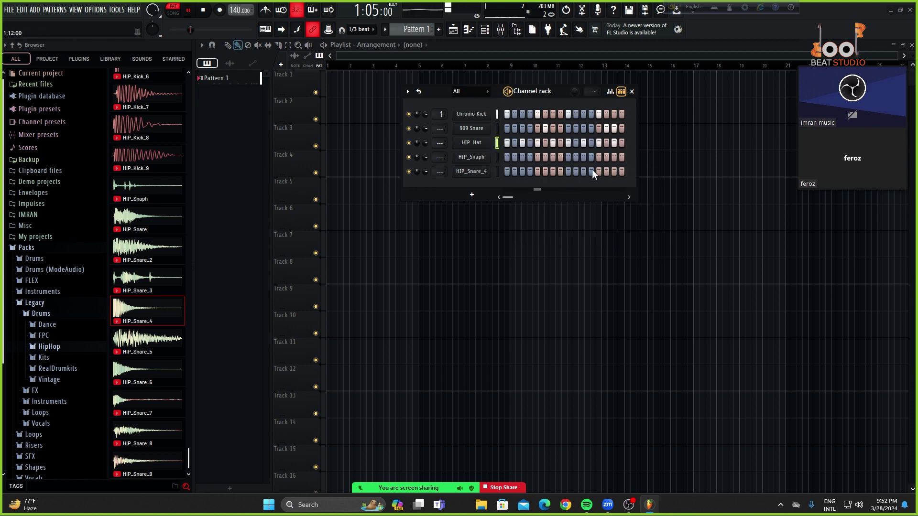
- Open HIP_Hat in the piano roll, quantize all its notes to the 1/3 beat grid and play the pattern
right_click(492, 142)
click(540, 145)
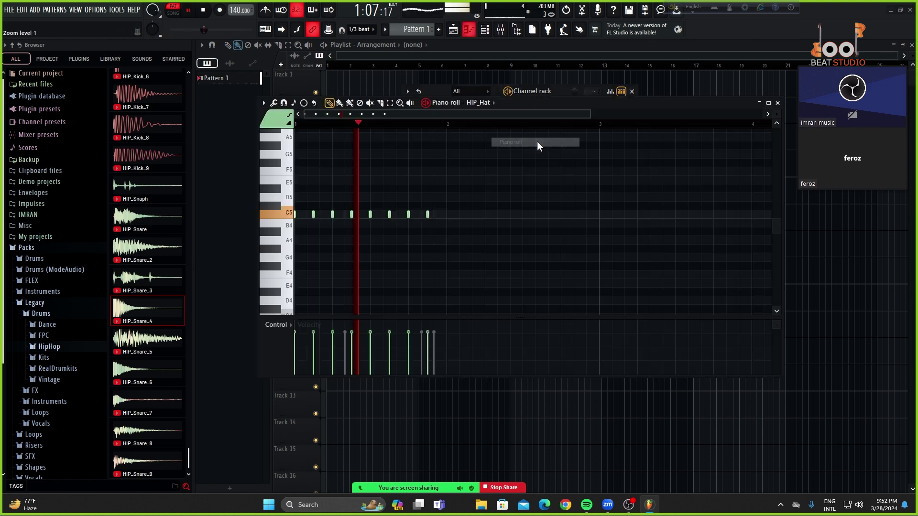
key(space)
drag(473, 194, 314, 282)
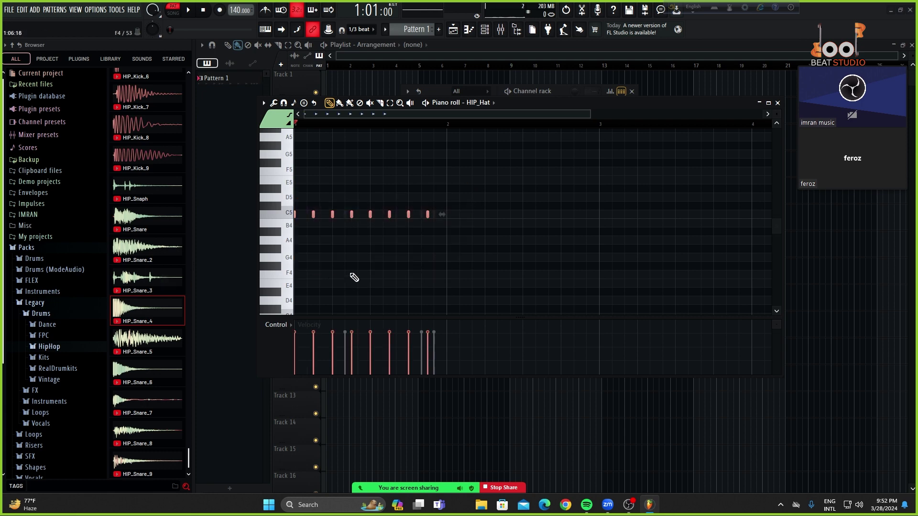
key(ctrl+q)
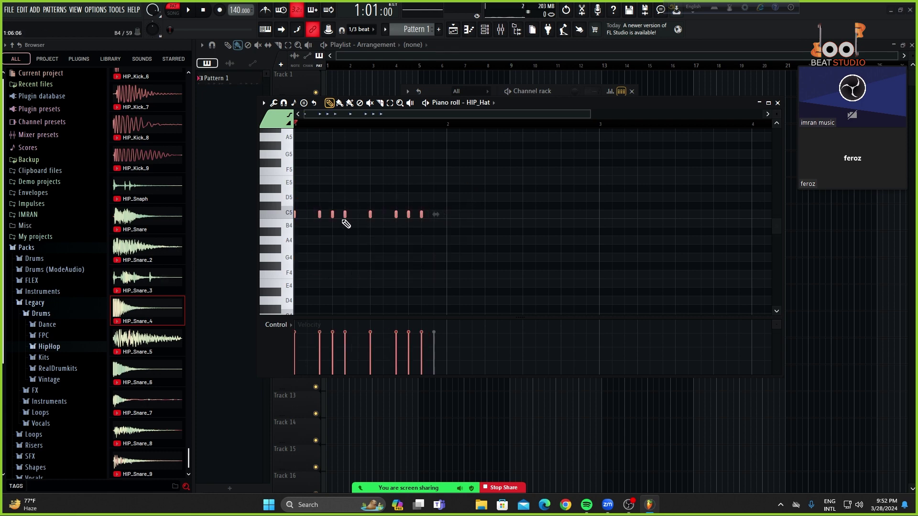
key(space)
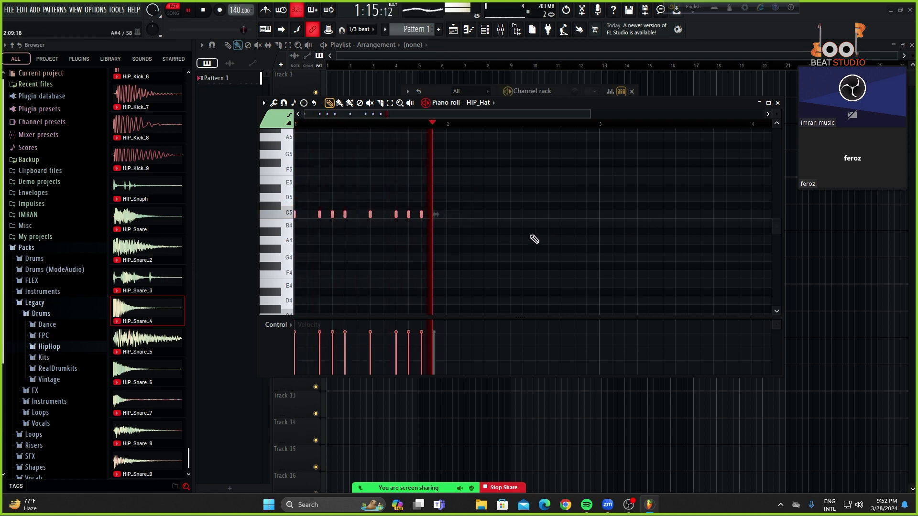
click(388, 266)
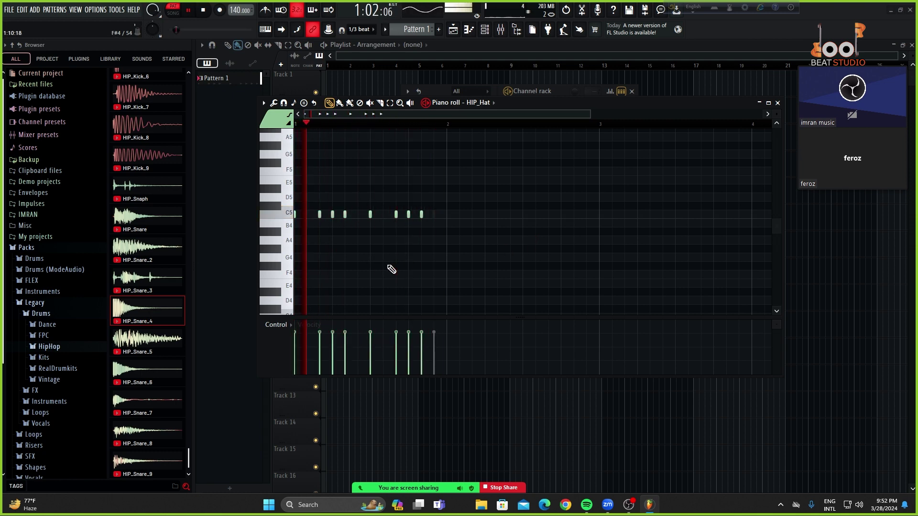
- Lengthen the C5 hi-hat note at the start of beat 4 until it reaches the following note
scroll(307, 269, up, 2)
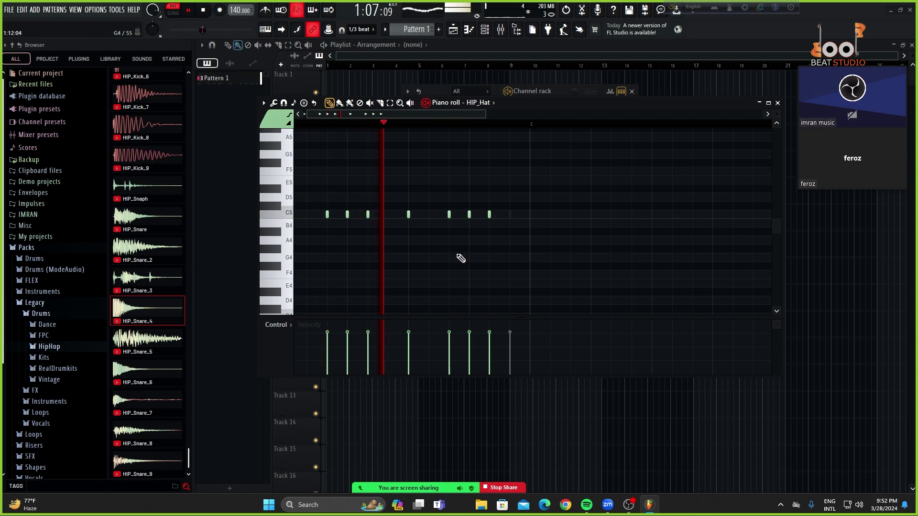
scroll(488, 246, up, 2)
key(space)
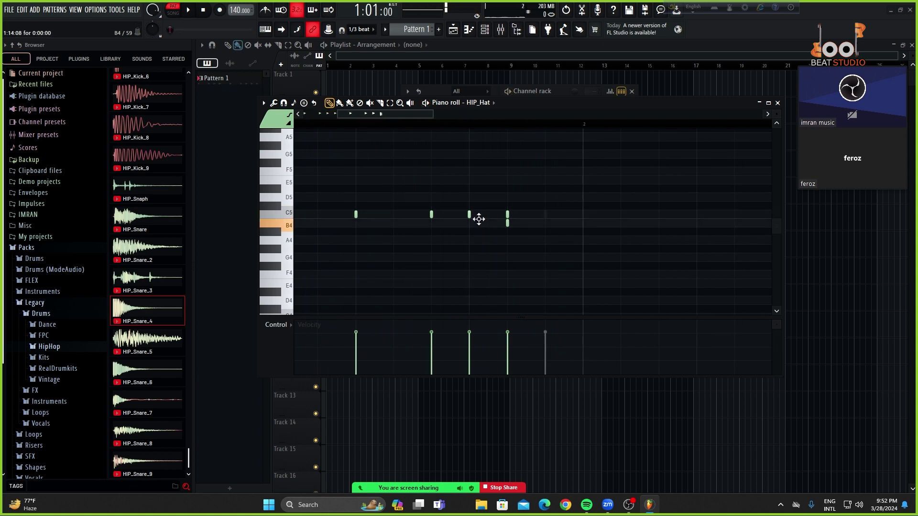
click(508, 231)
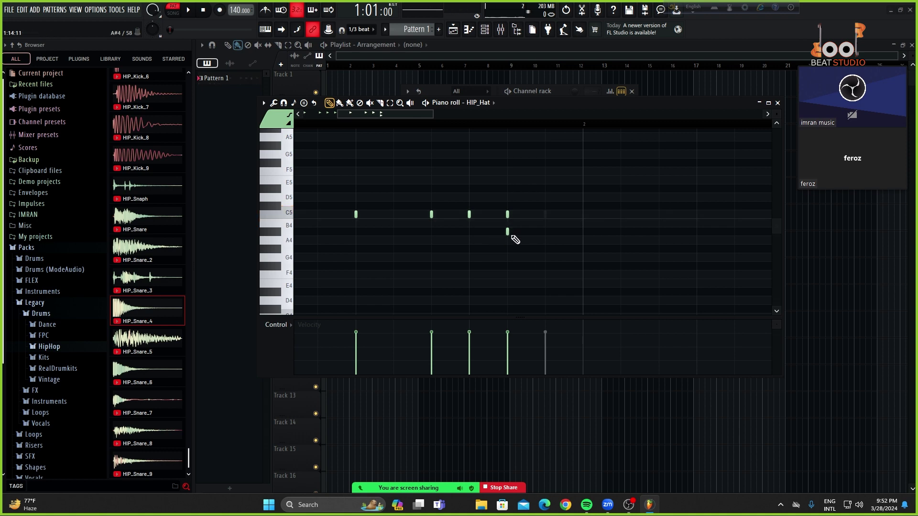
click(487, 214)
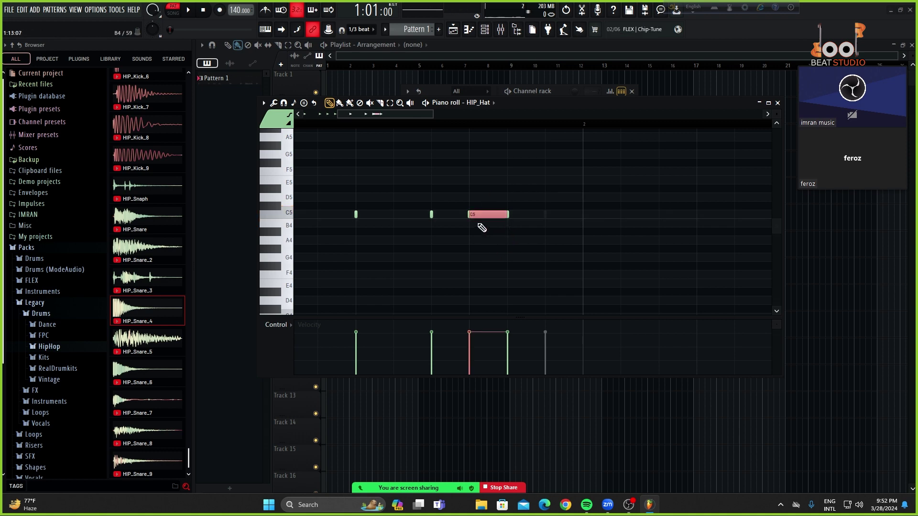
mouse_move(477, 217)
mouse_down()
mouse_move(482, 240)
mouse_move(487, 215)
mouse_up()
right_click(474, 218)
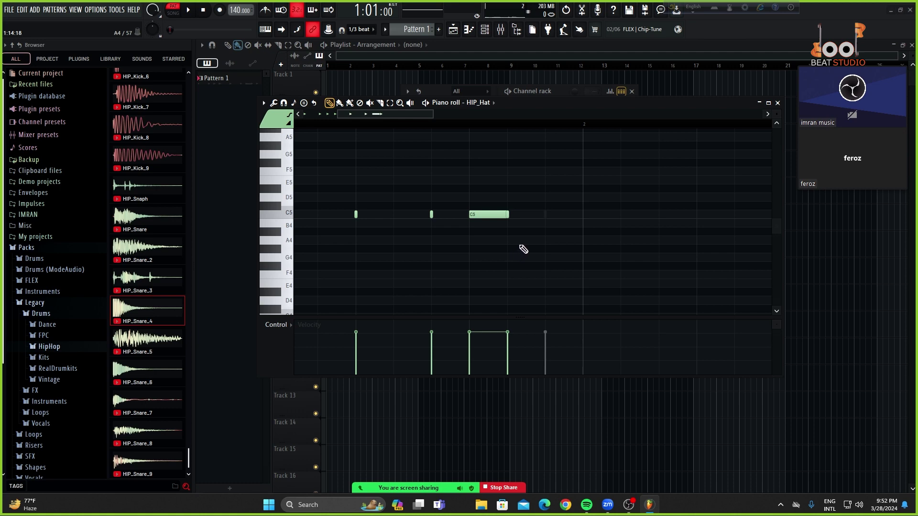
- Split the lengthened hi-hat note with the Chopper using the Default pattern, previewing it in playback
key(alt+u)
drag(487, 196, 632, 183)
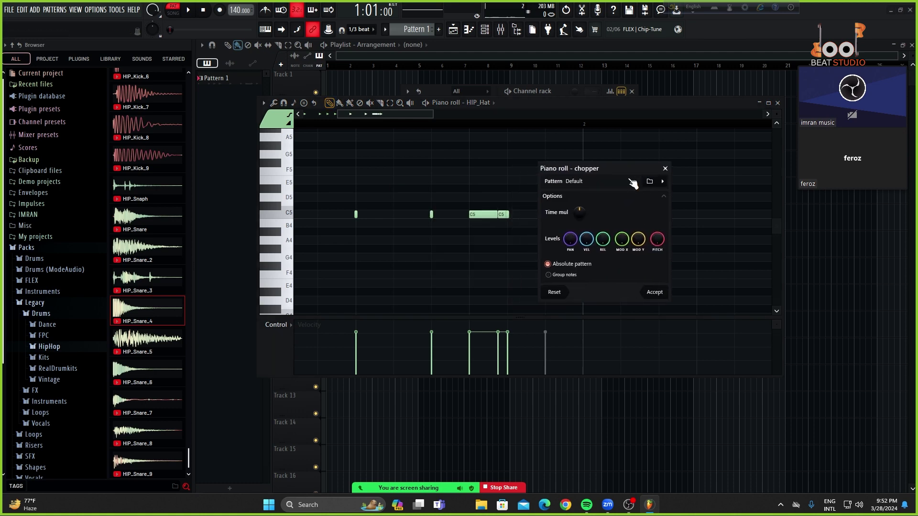
key(space)
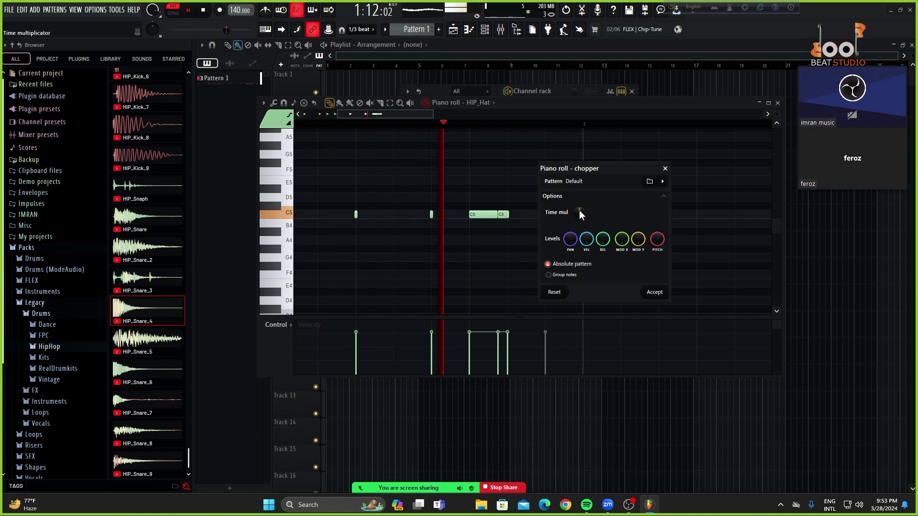
drag(579, 212, 579, 224)
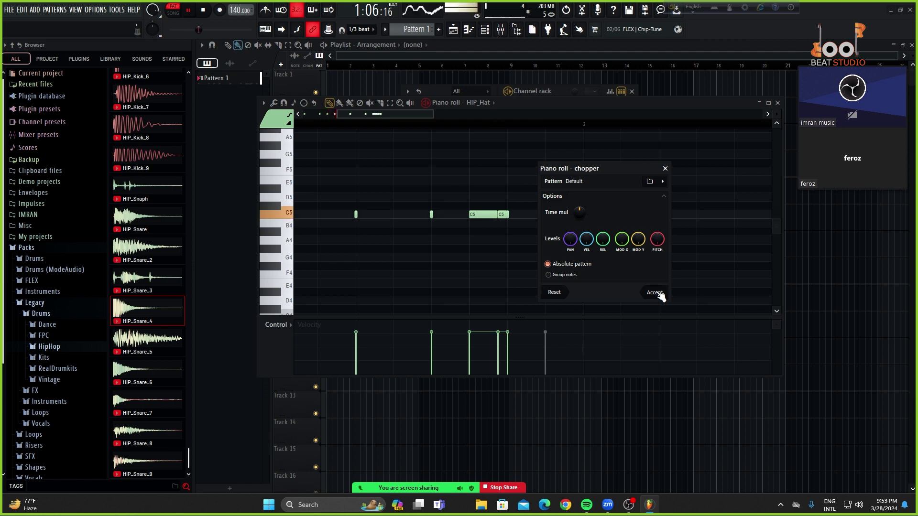
click(657, 293)
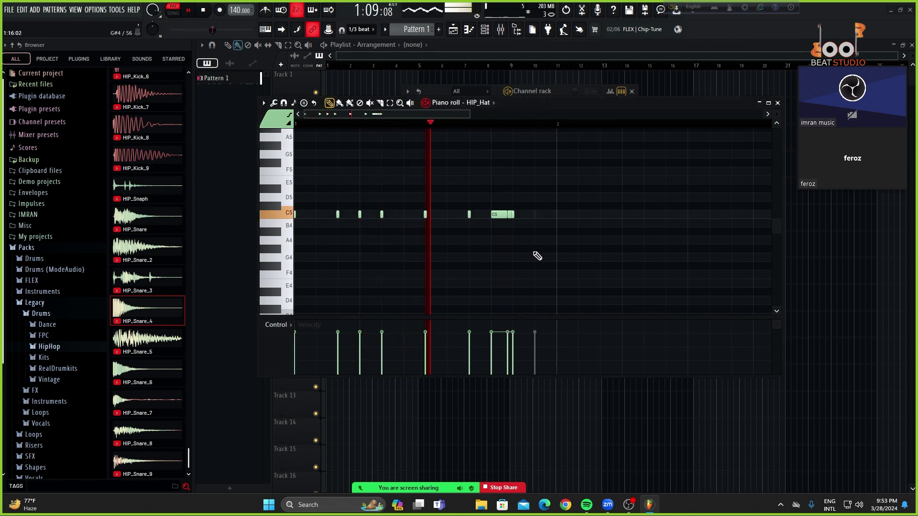
- Open the HIP_Snaph channel in the piano roll and place a D5 note two-thirds through beat 3 during playback
ctrl+scroll(313, 273, up, 2)
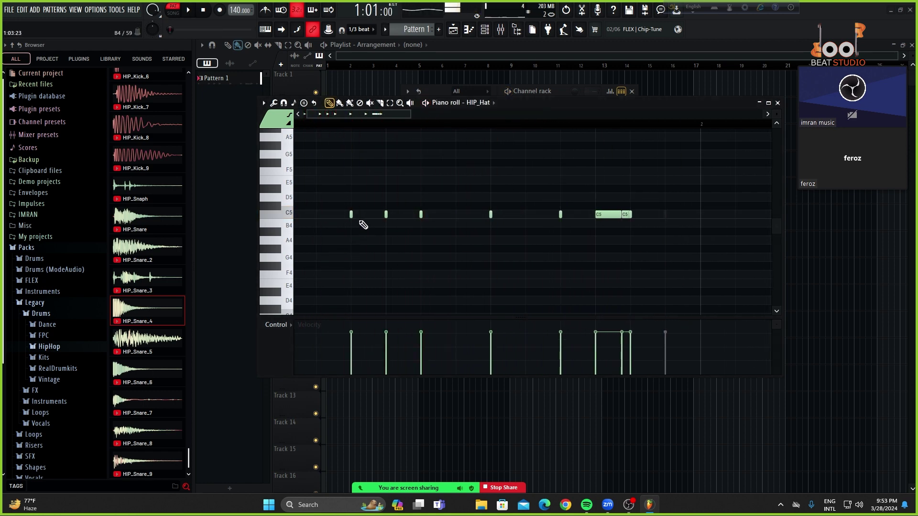
key(F7)
click(483, 158)
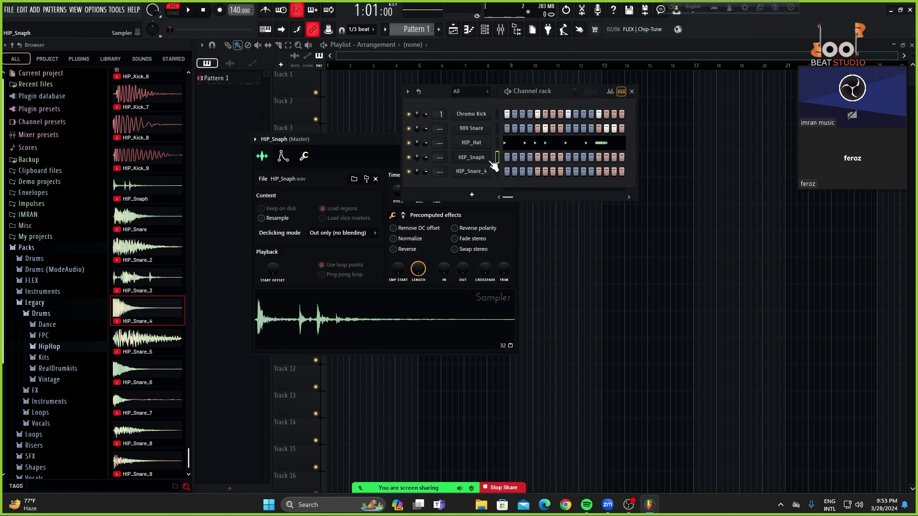
right_click(493, 161)
click(509, 154)
key(space)
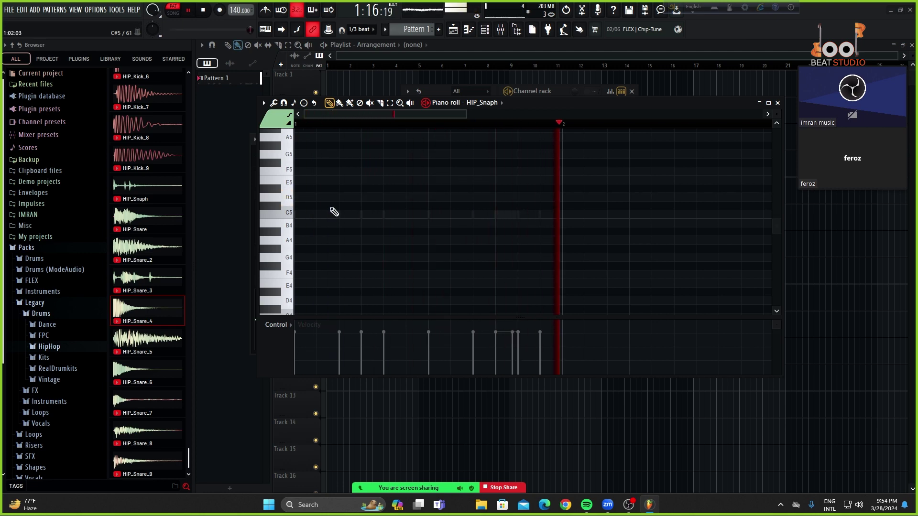
click(474, 198)
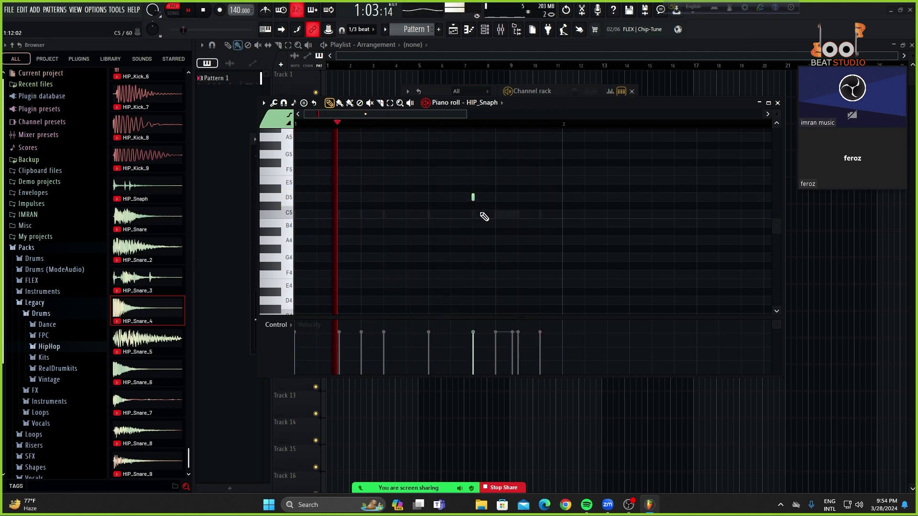
- Transpose the HIP_Snaph note down two semitones to C5
scroll(438, 230, up, 2)
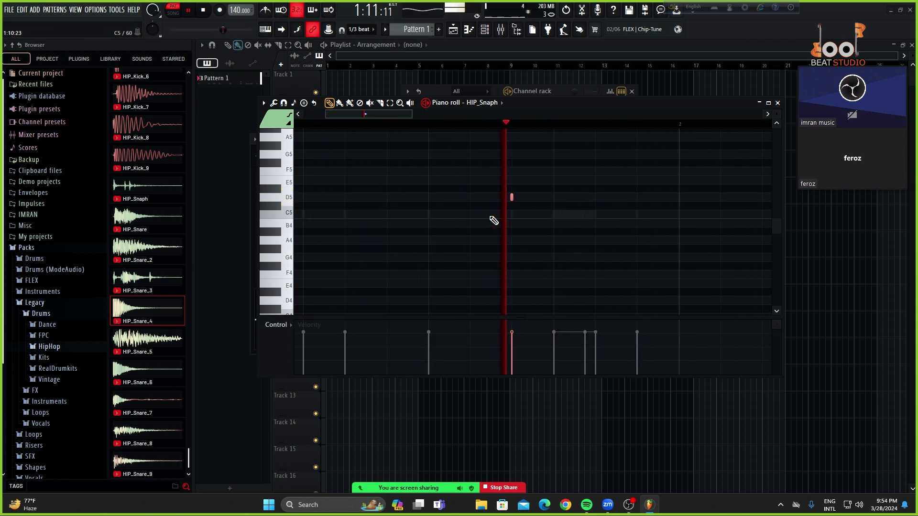
key(ctrl+a)
key(shift+Down)
key(shift+Down)
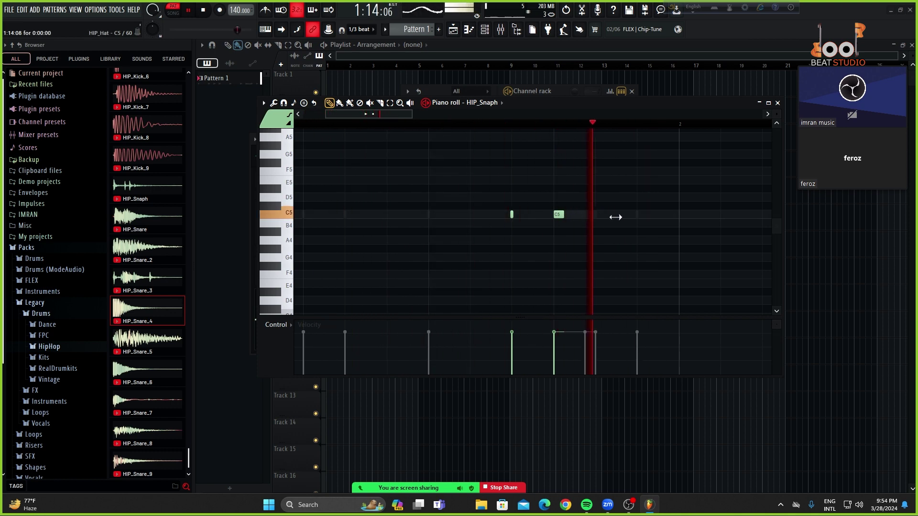
- Try two extra C5 snap notes in beat 4, delete both and close the piano roll
click(637, 214)
scroll(548, 245, down, 2)
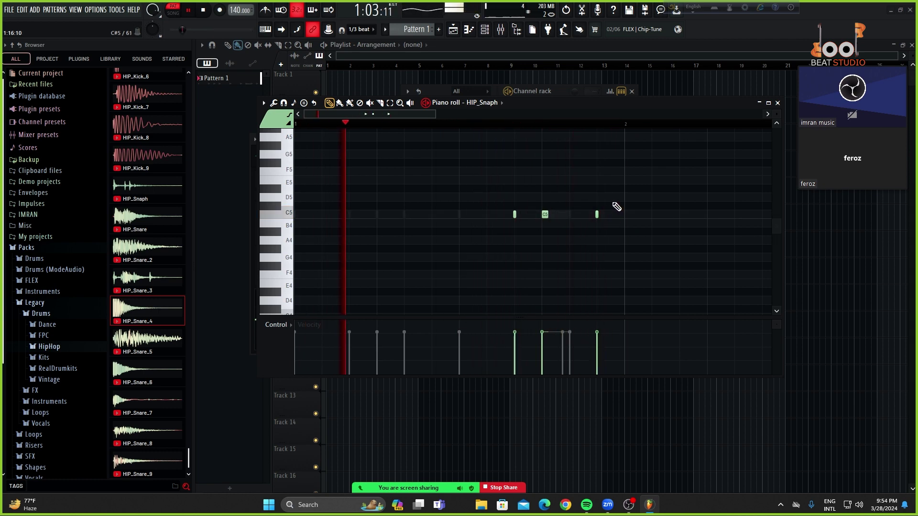
drag(612, 201, 546, 250)
key(Delete)
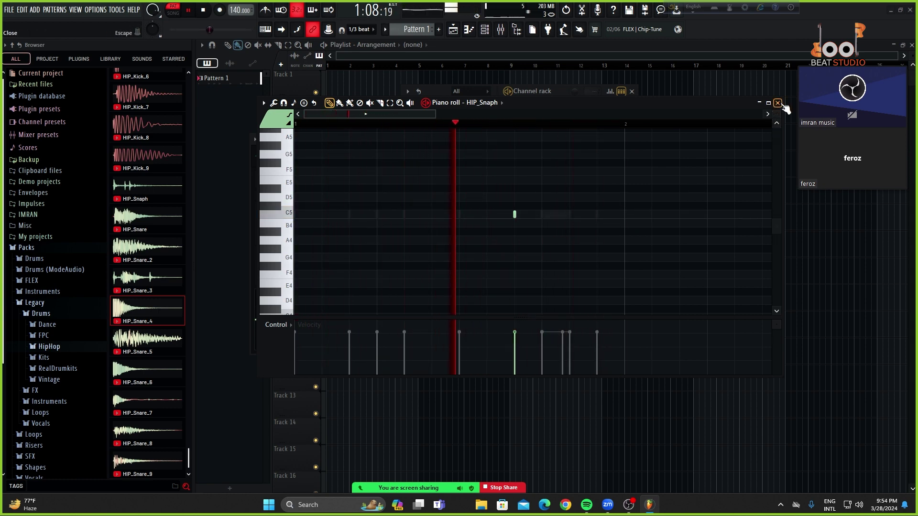
click(777, 102)
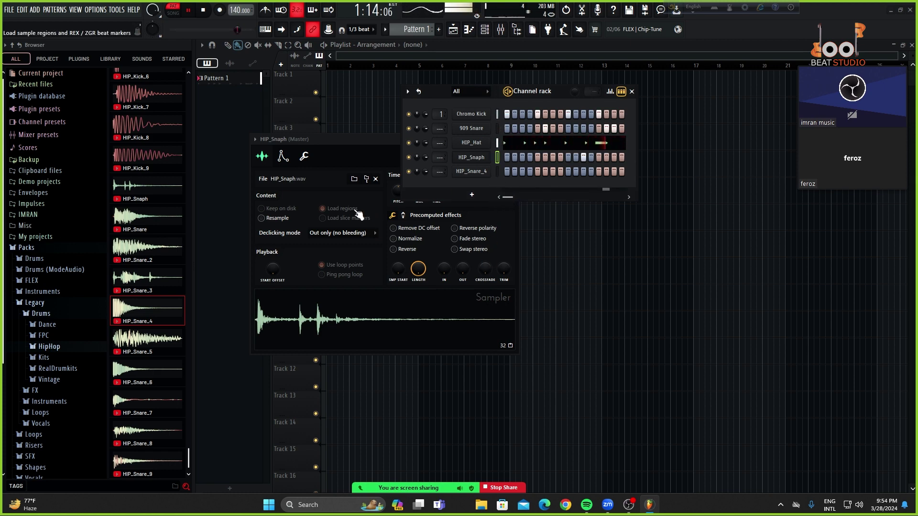
- Move the HIP_Snaph sampler window clear of the channel rack and close it
drag(366, 150, 375, 242)
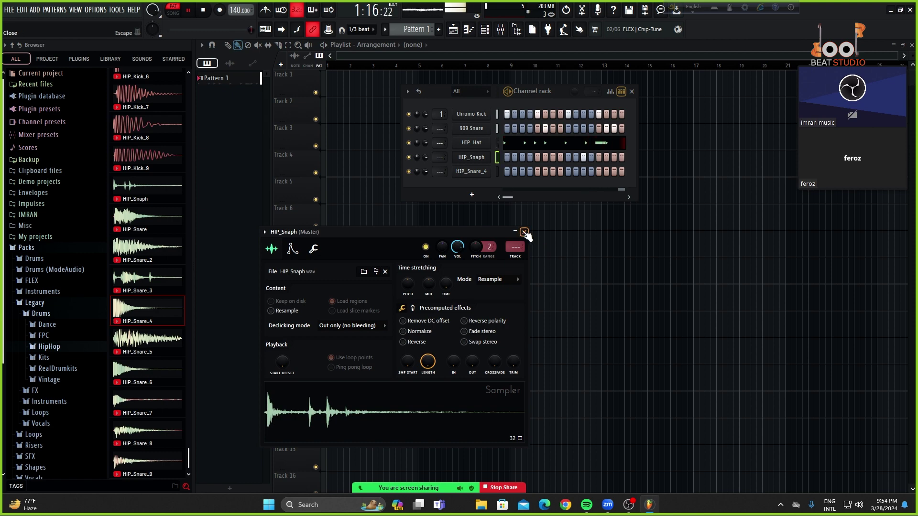
click(524, 232)
click(471, 171)
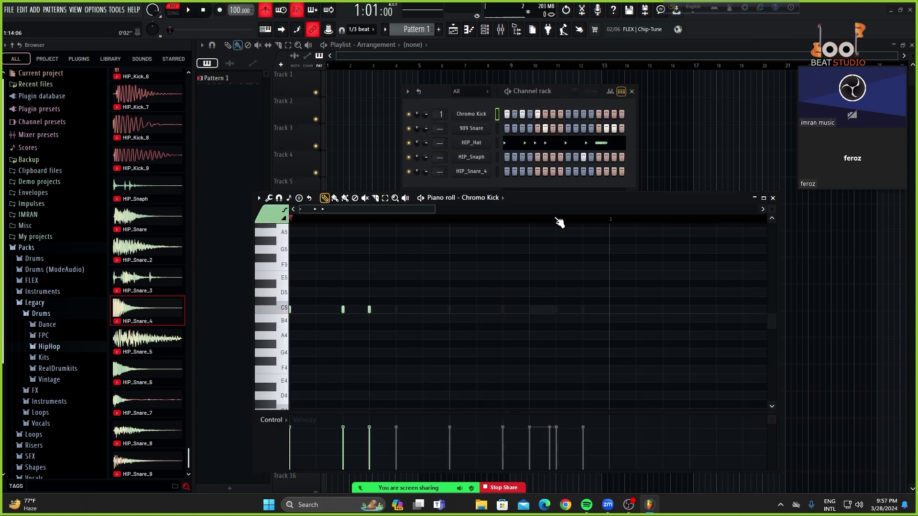
- Move the third Chromo Kick hit from step 5 to step 7, quantize it in the piano roll and preview the pattern
click(537, 115)
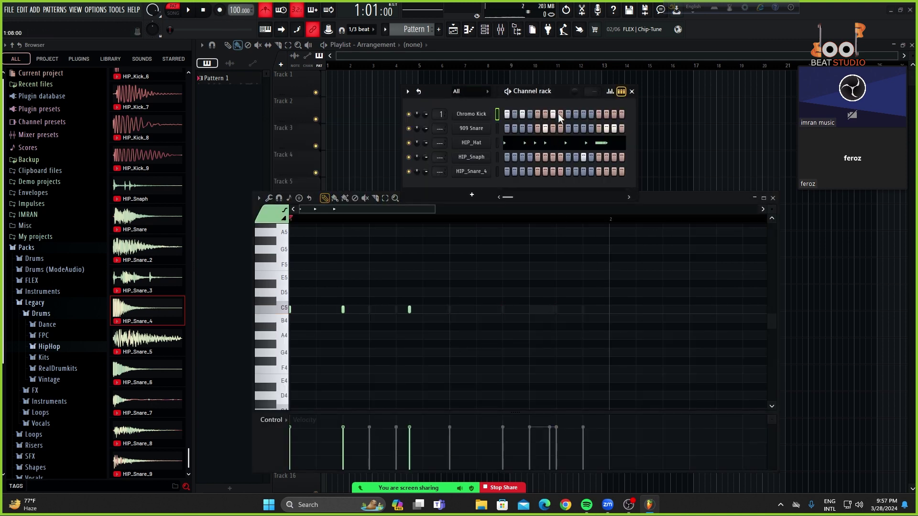
drag(465, 254, 395, 362)
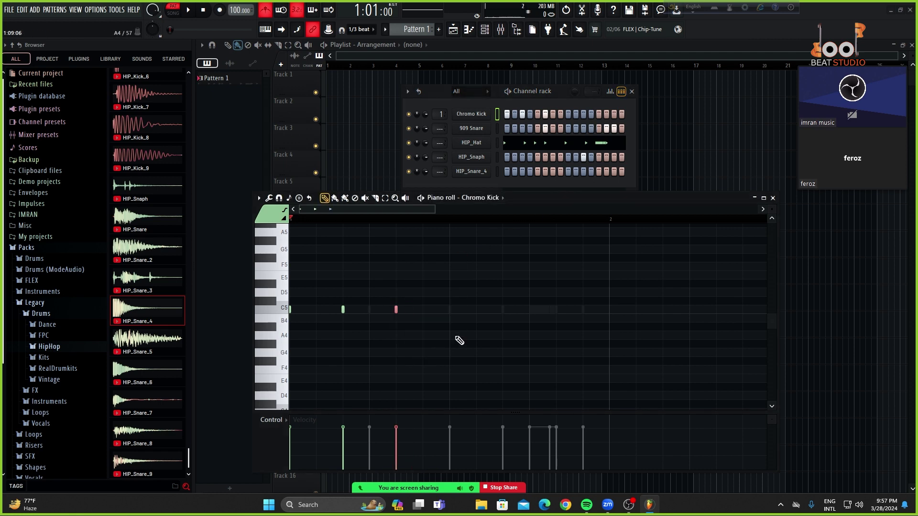
key(space)
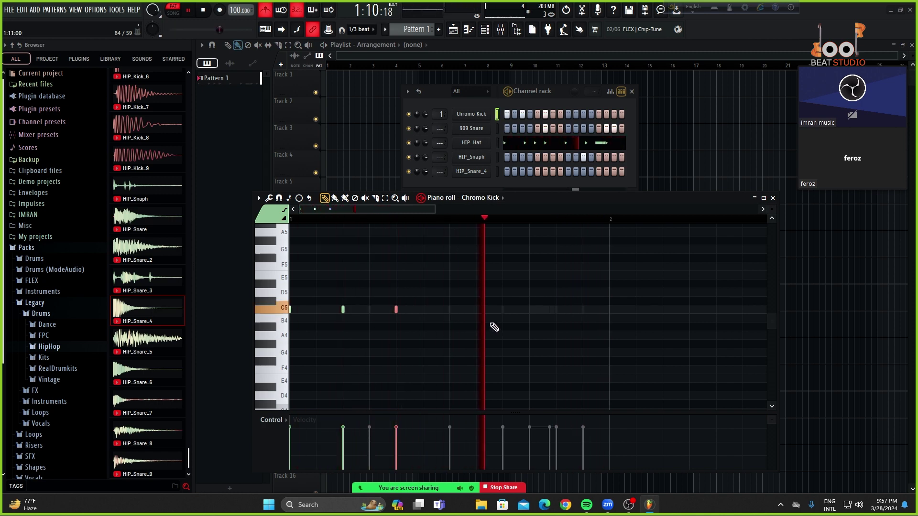
key(space)
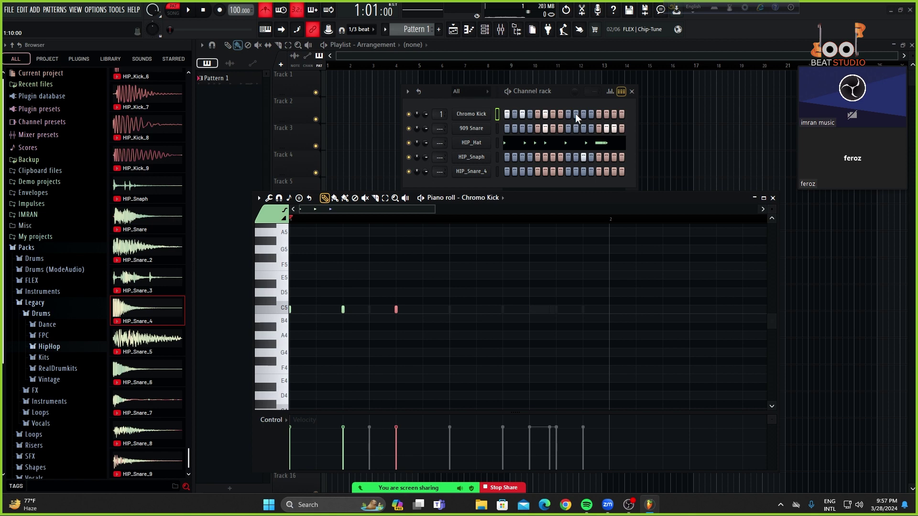
- Add Chromo Kick hits on steps 10, 12 and 15, quantize these three notes in the piano roll and play the pattern
click(576, 115)
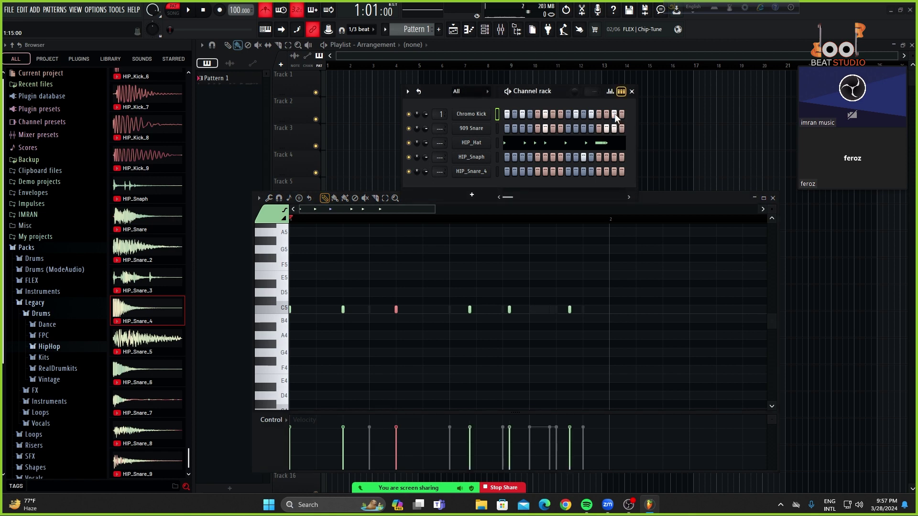
drag(605, 280, 440, 377)
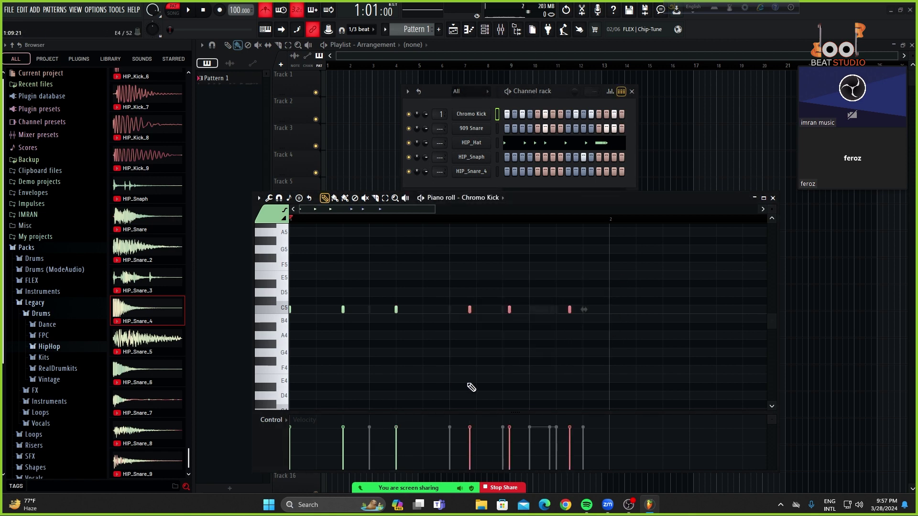
key(ctrl+q)
key(space)
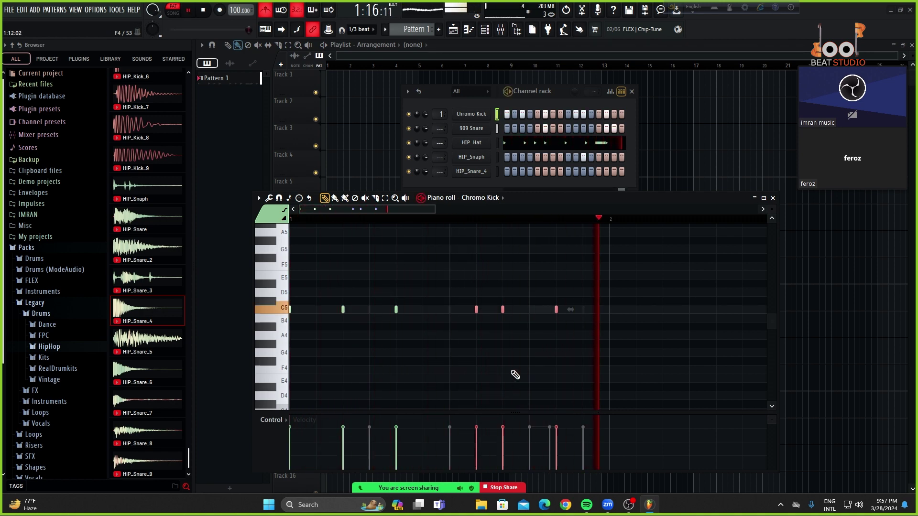
- Listen to the kick pattern, reselect the last three kick notes, stop playback and close the piano roll
ctrl+click(513, 370)
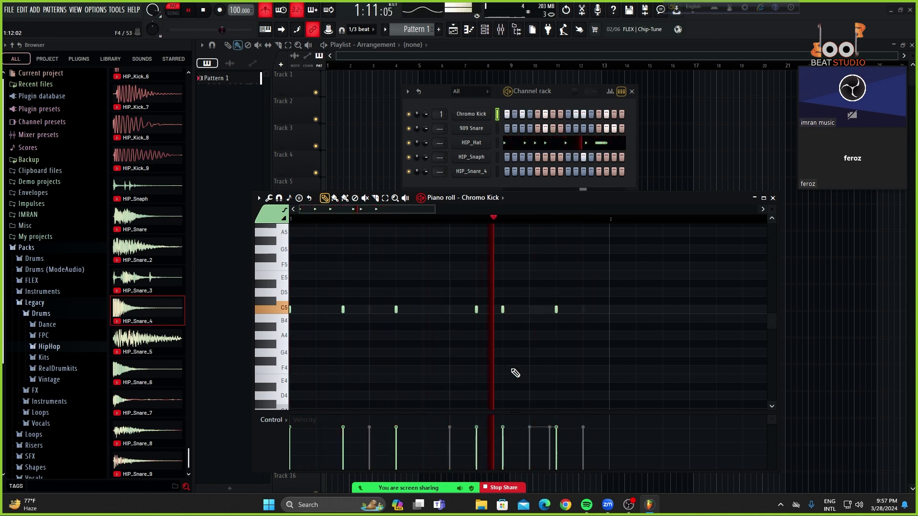
drag(580, 280, 463, 351)
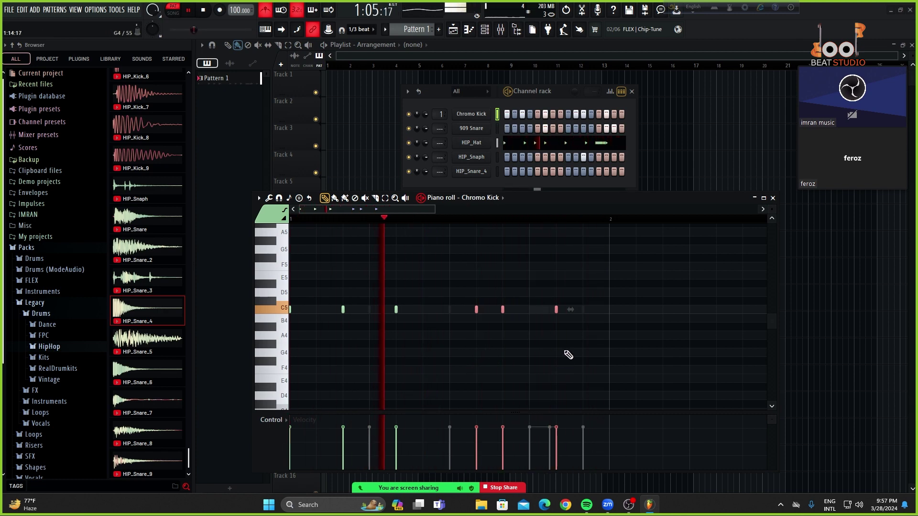
key(space)
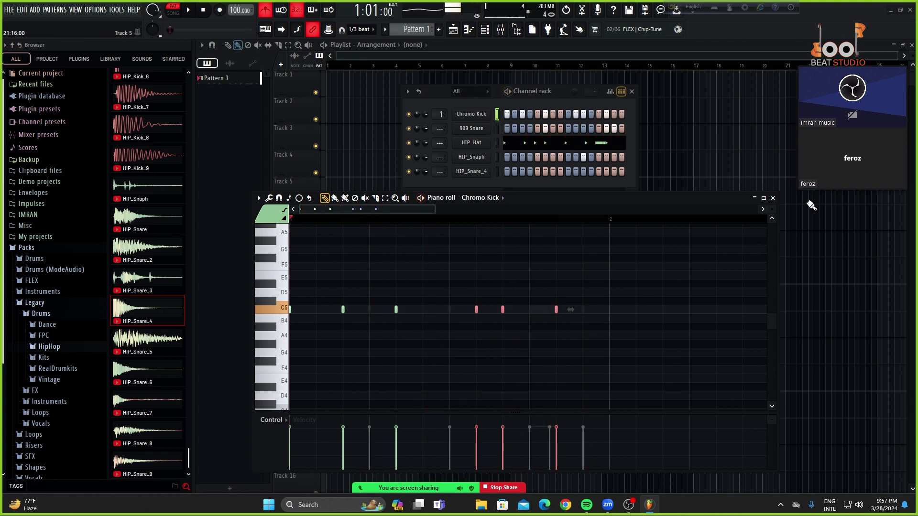
click(773, 198)
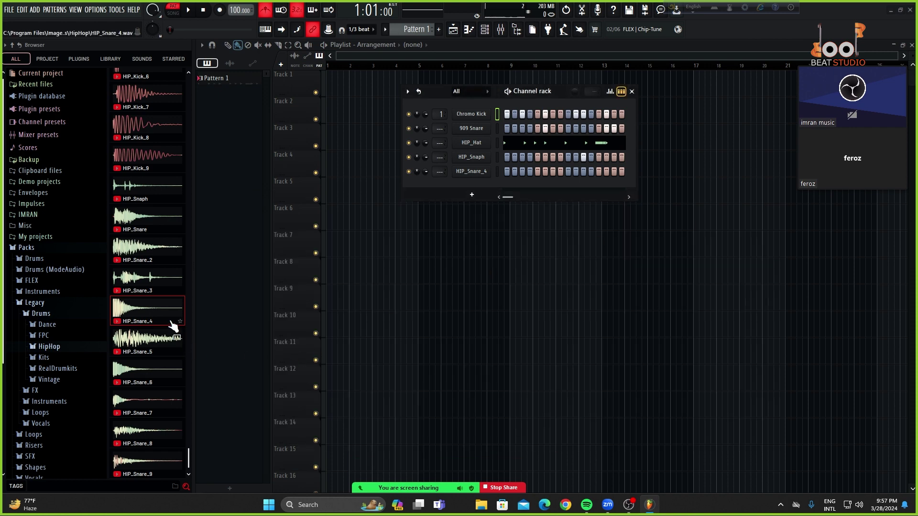
- Collapse the Legacy pack and open the Toms folder of the Drums pack in the browser
click(144, 160)
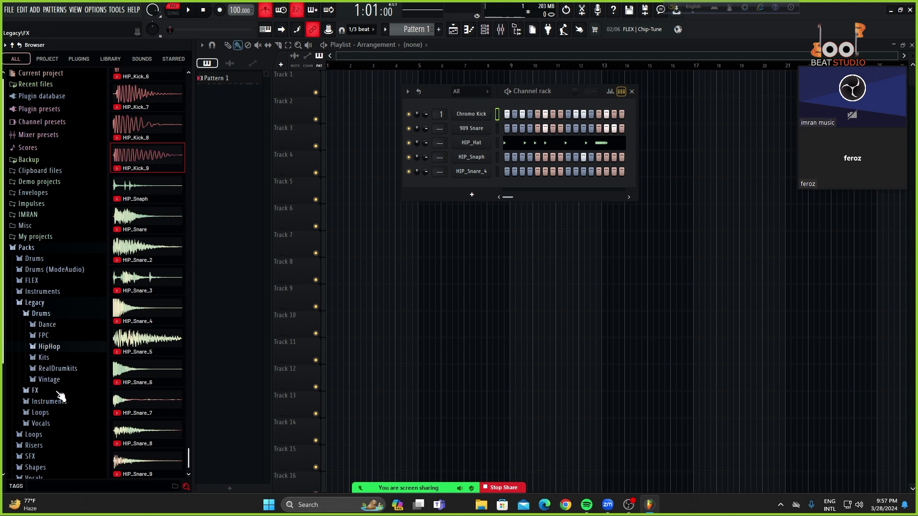
scroll(56, 426, down, 3)
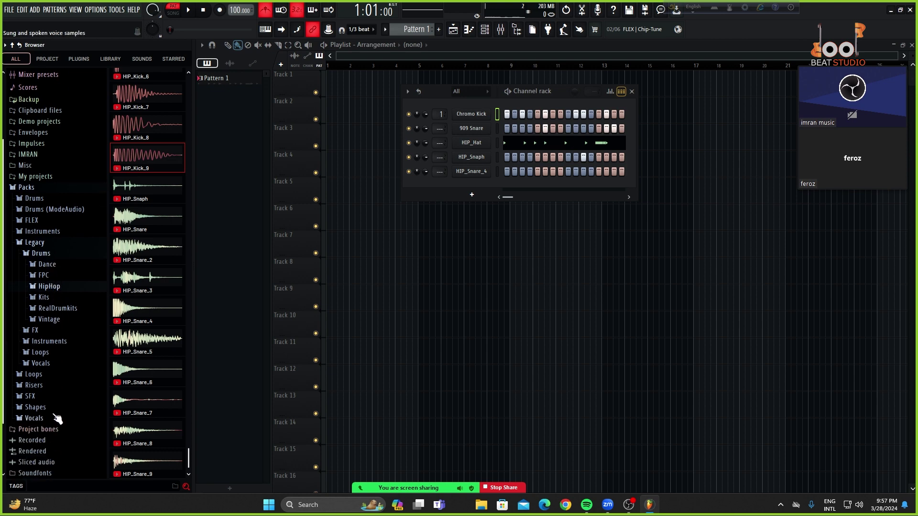
scroll(55, 399, up, 3)
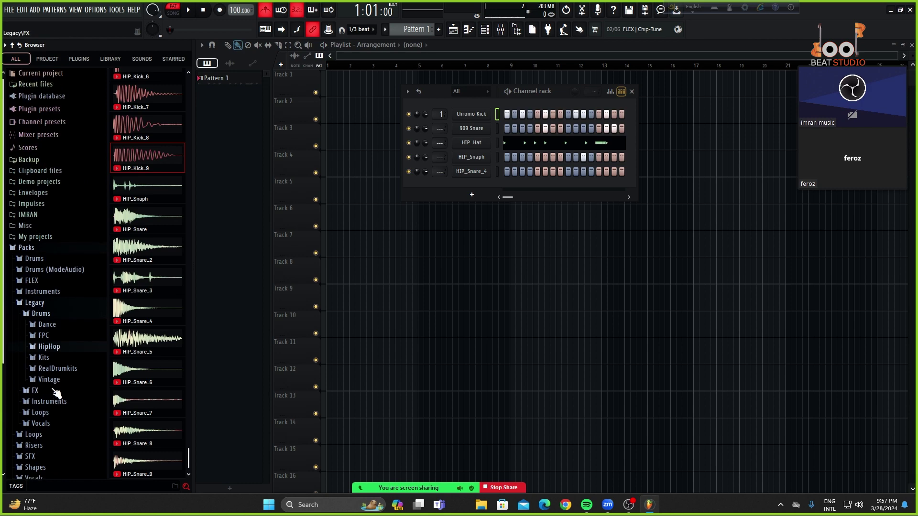
click(40, 304)
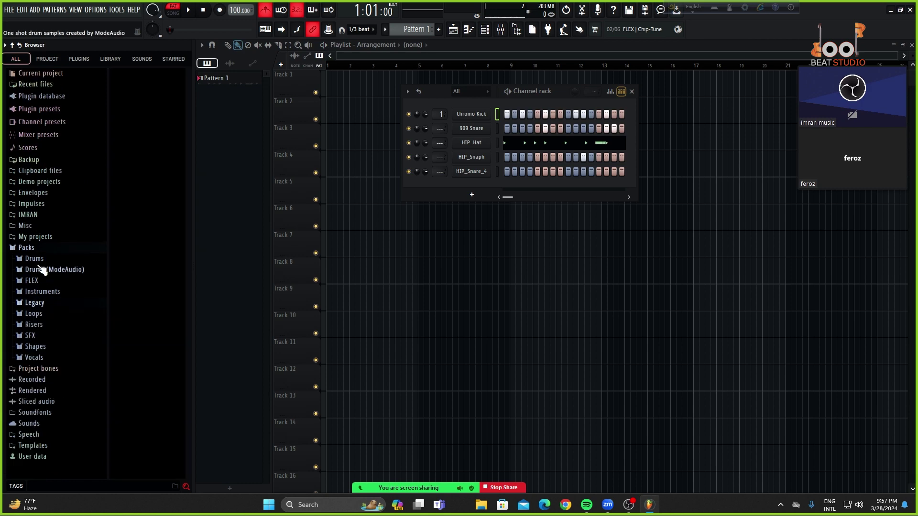
click(35, 258)
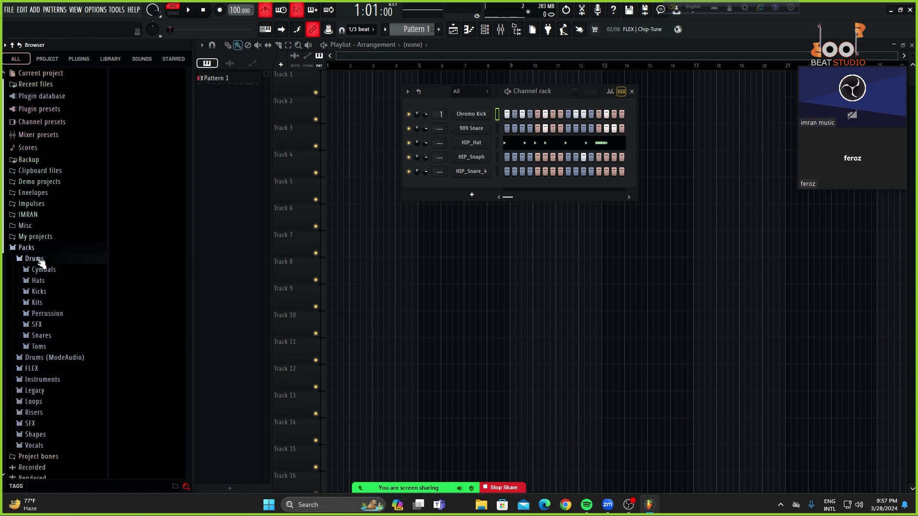
click(48, 349)
- Audition several tom samples and add Linn Tom to the channel rack as a new channel
click(134, 210)
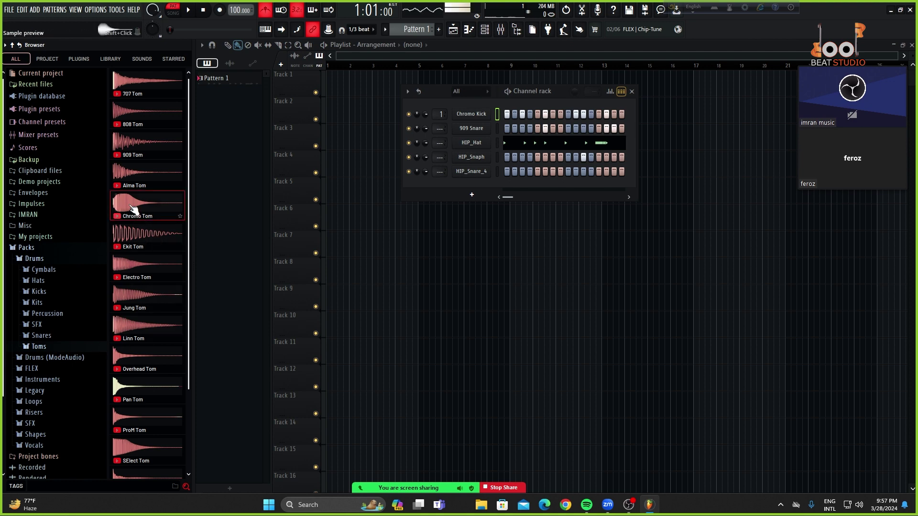
click(136, 144)
click(130, 119)
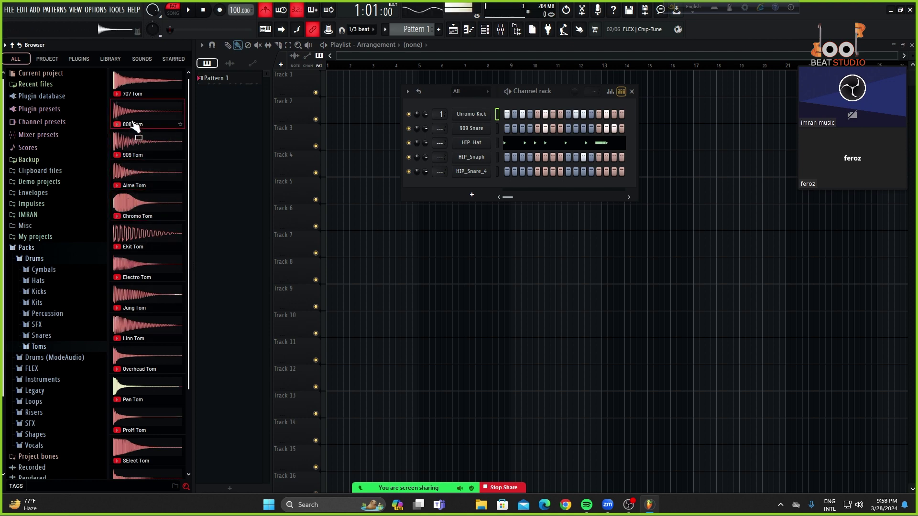
click(148, 94)
click(138, 304)
click(145, 333)
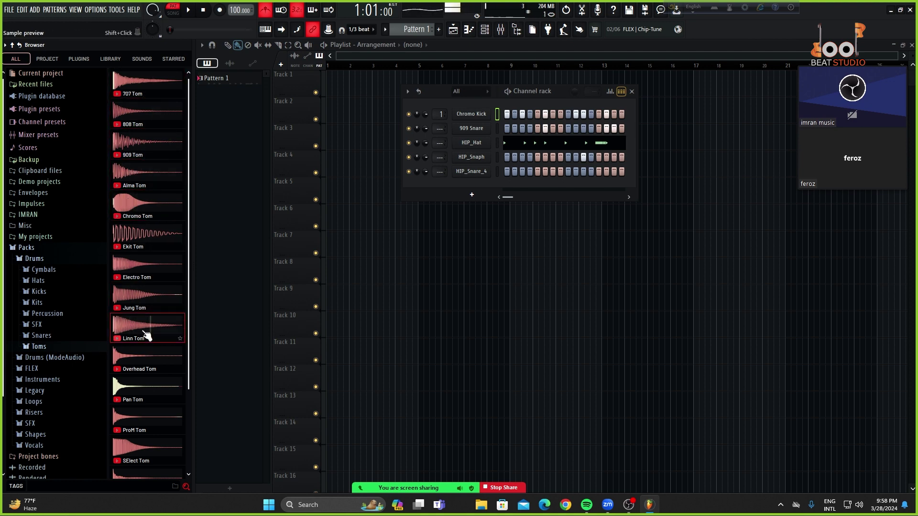
click(137, 270)
click(139, 332)
drag(132, 330, 475, 182)
- Cut the last three notes from the Chromo Kick piano roll and close it
right_click(493, 114)
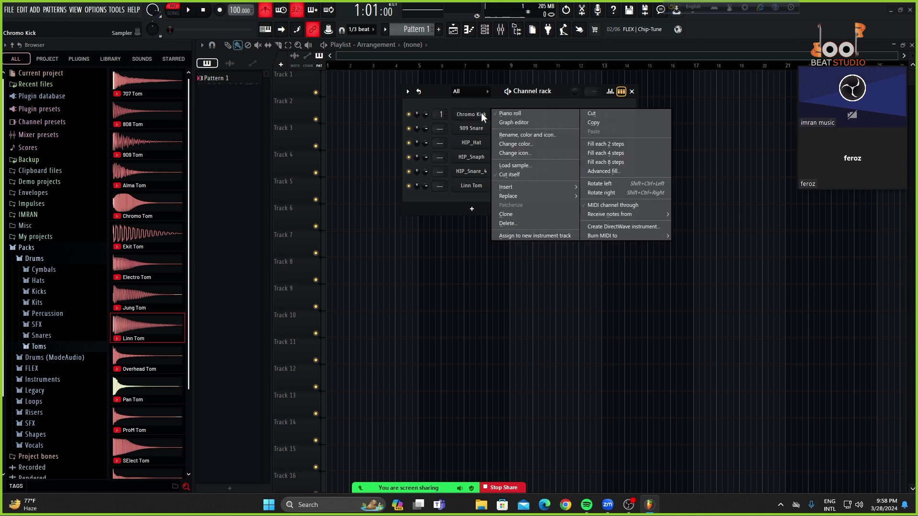
click(520, 111)
drag(589, 291, 409, 367)
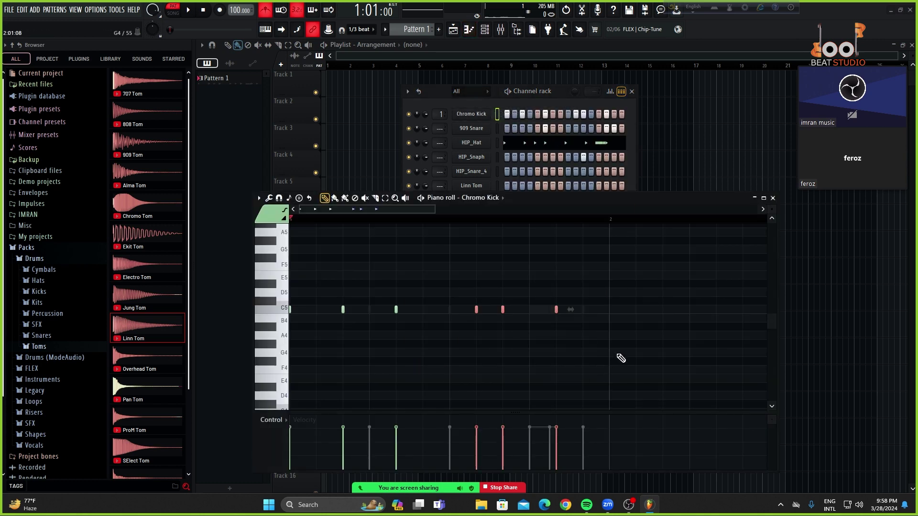
click(773, 198)
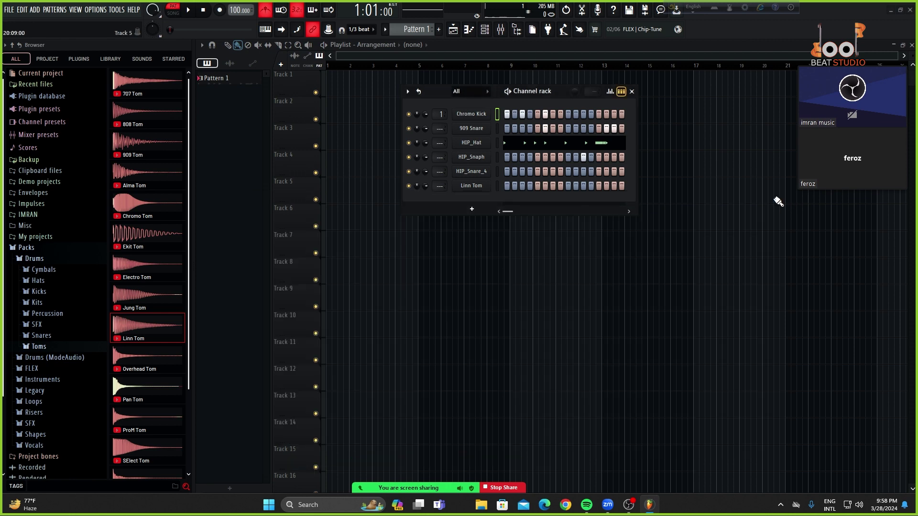
- Paste the three cut notes into the Linn Tom channel's piano roll and play the pattern
right_click(493, 184)
click(531, 179)
click(529, 185)
right_click(492, 185)
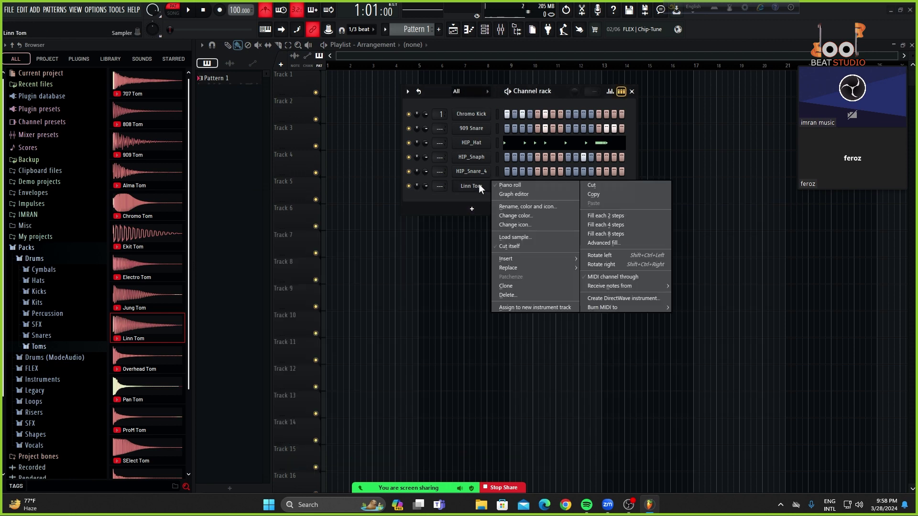
click(500, 186)
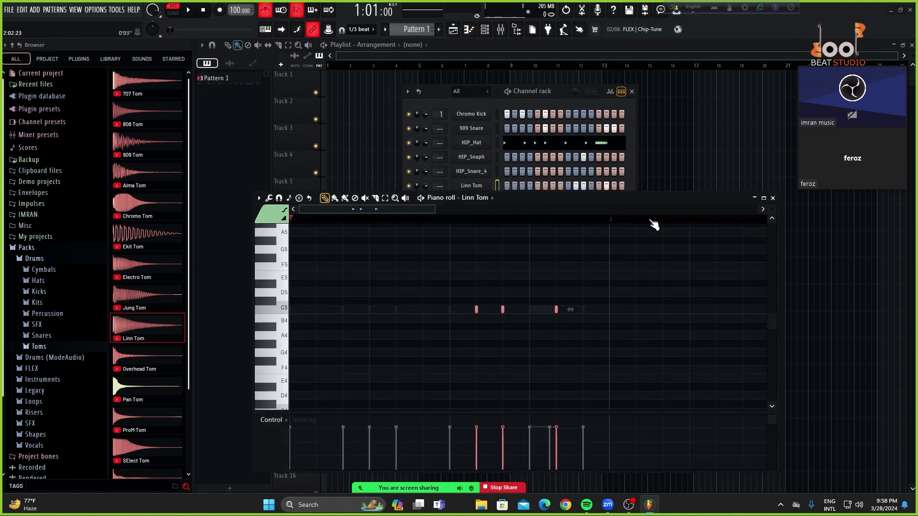
key(space)
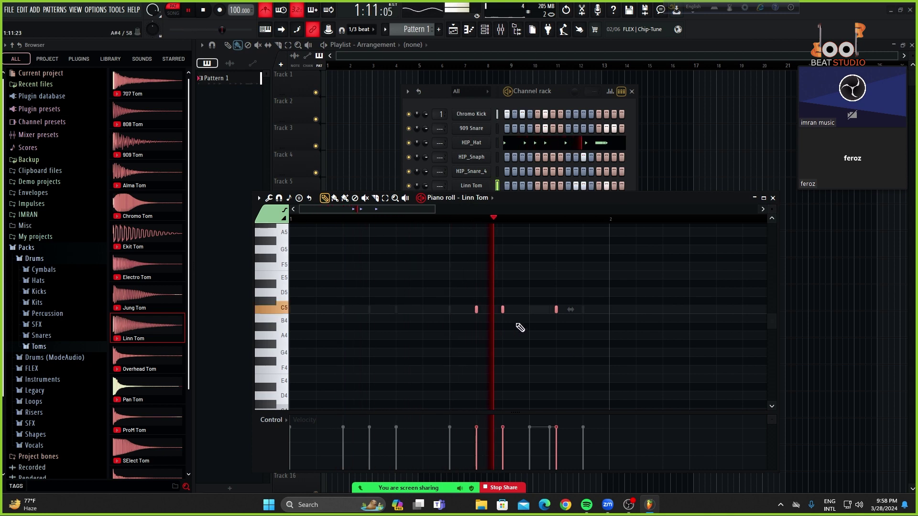
- Transpose the middle Linn Tom note to E5 while the pattern plays
drag(517, 281, 500, 355)
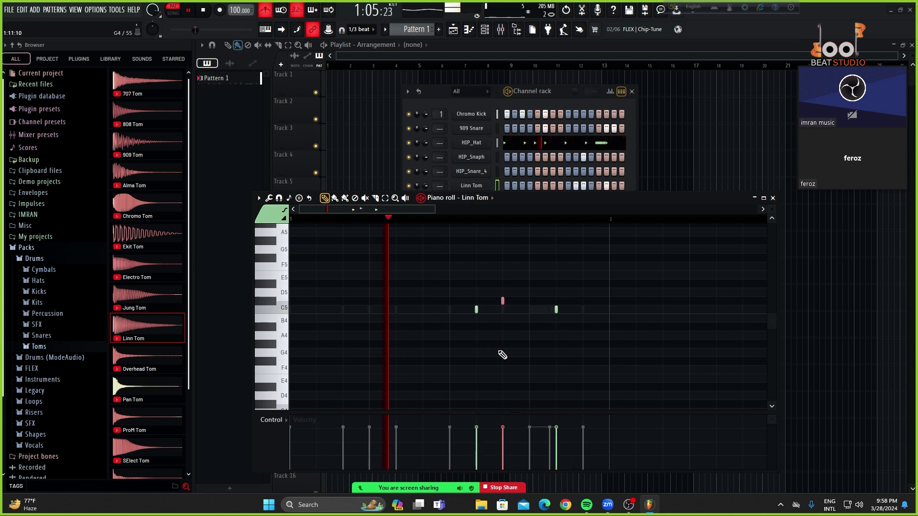
key(Up)
key(Up)
key(Up)
key(Up)
key(Up)
key(Up)
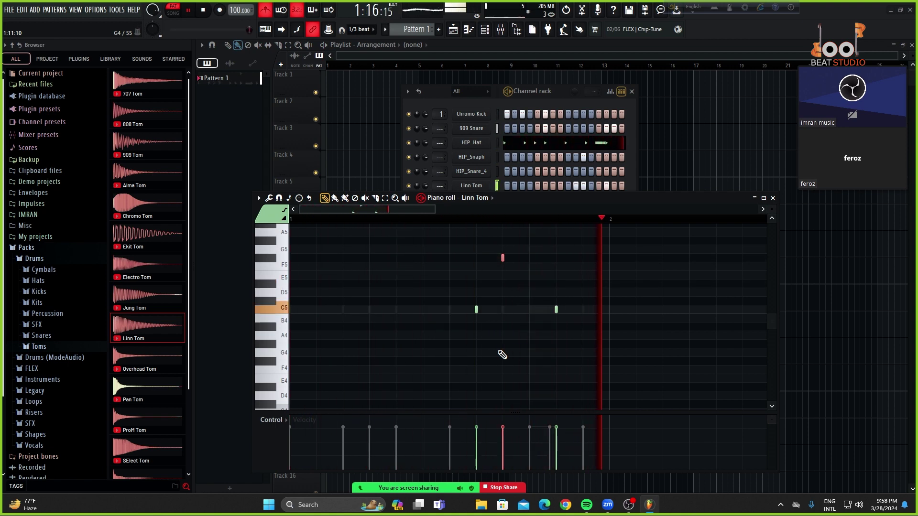
key(Down)
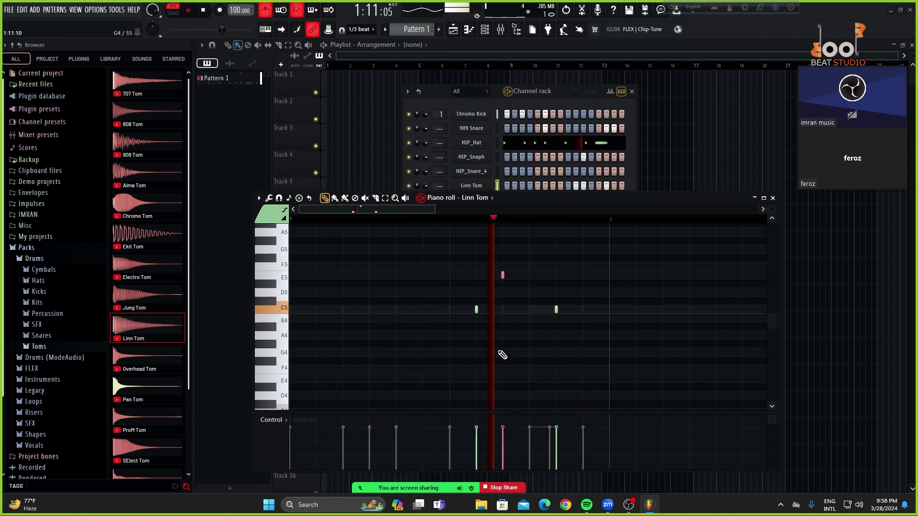
key(Down)
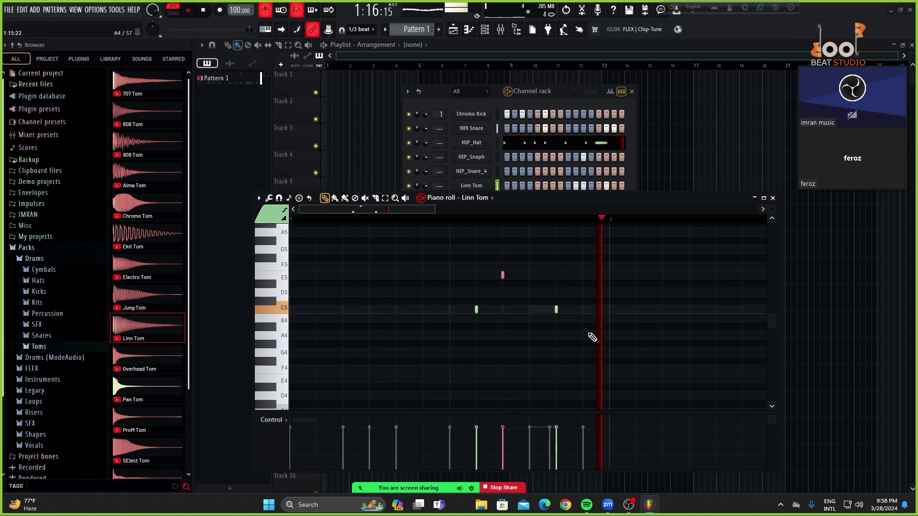
- Raise the last Linn Tom note to G5 and add a C5 note two-thirds through beat 4 during playback
drag(587, 295, 550, 348)
scroll(594, 365, up, 4)
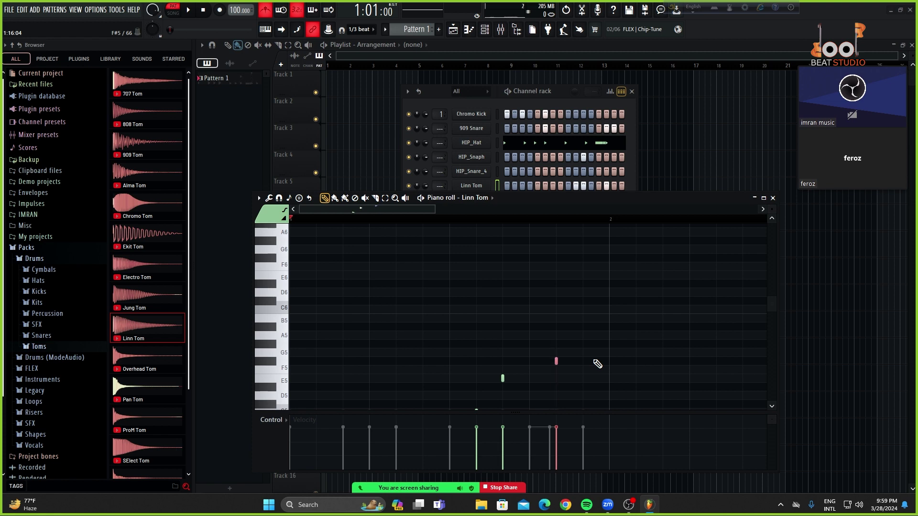
key(space)
scroll(600, 349, down, 3)
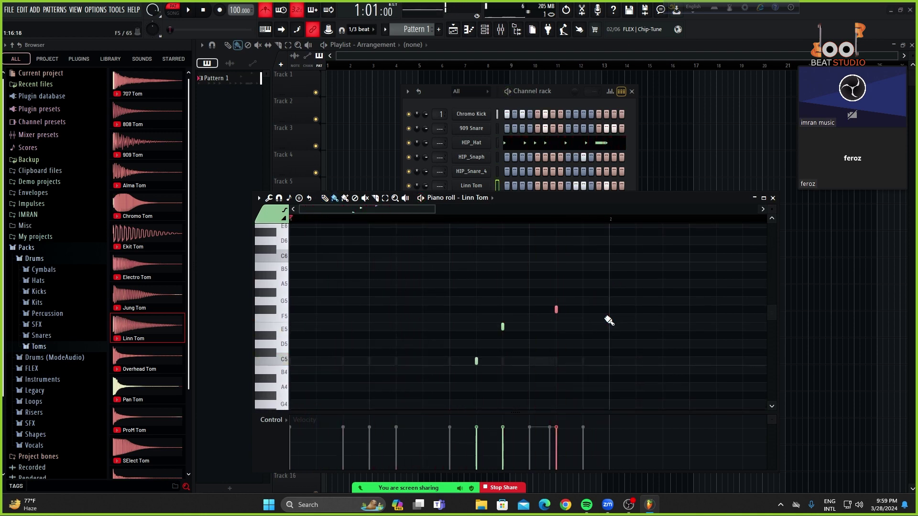
key(space)
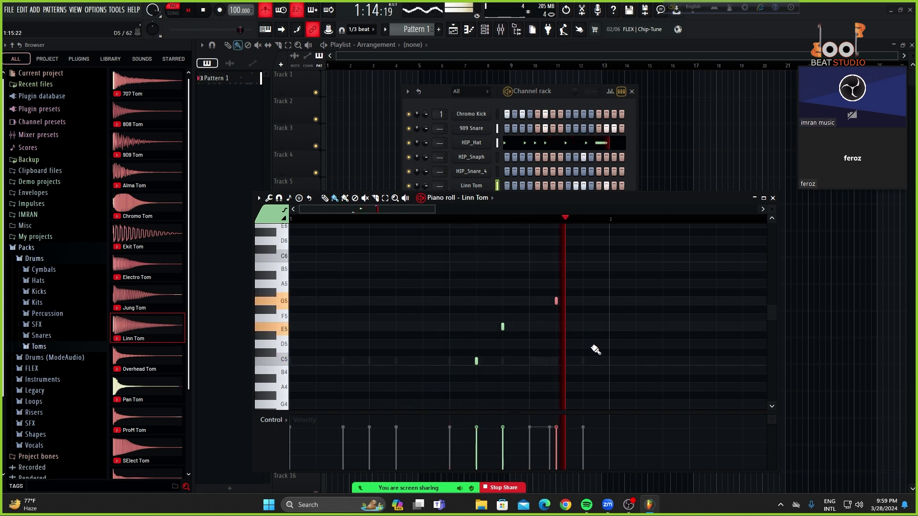
click(582, 361)
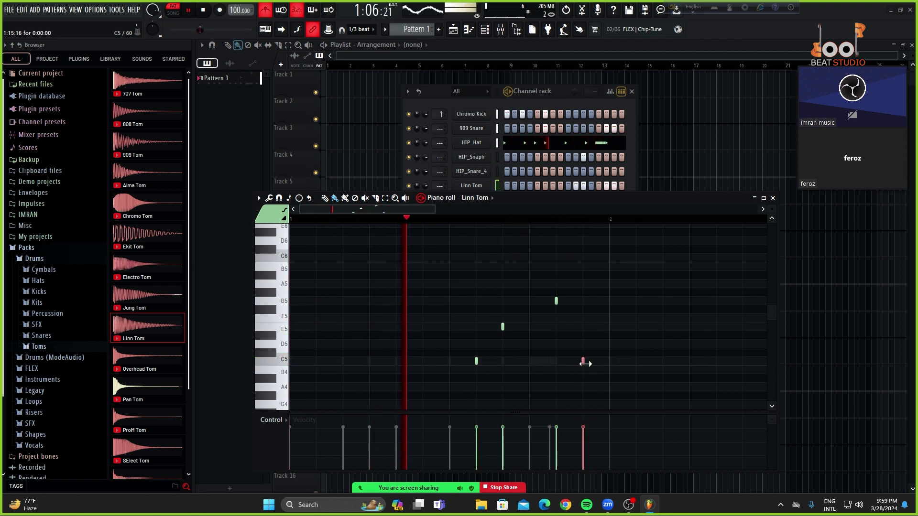
- Try to stretch the last C5 Linn Tom note to the bar's end and chop it, adjusting the time multiplier
drag(585, 361, 601, 363)
drag(609, 329, 600, 415)
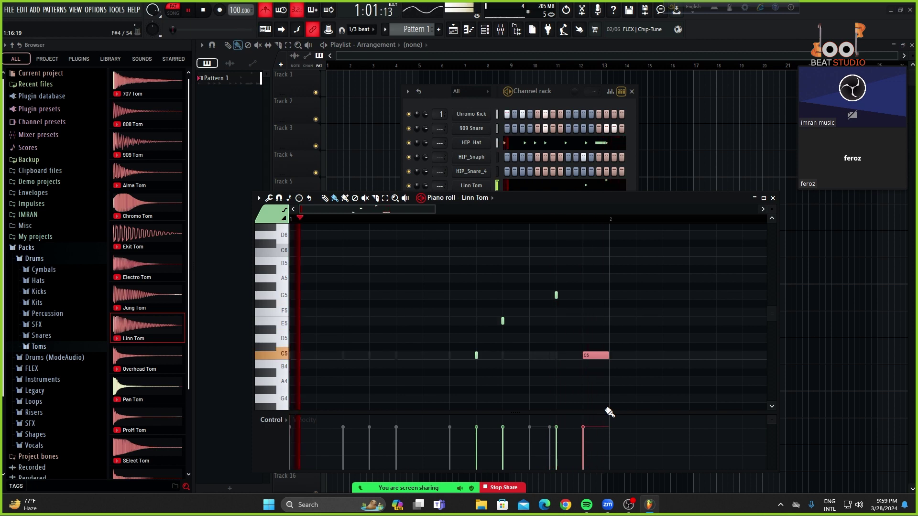
key(alt+u)
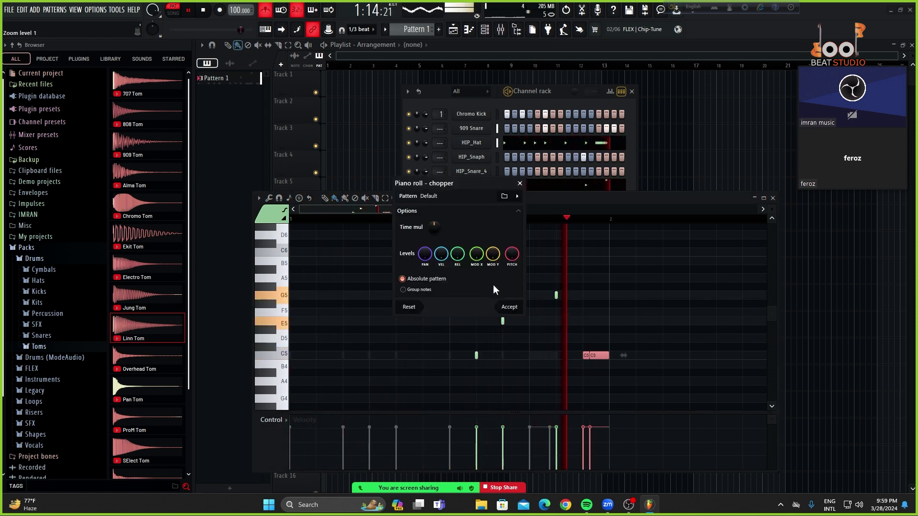
drag(434, 228, 434, 242)
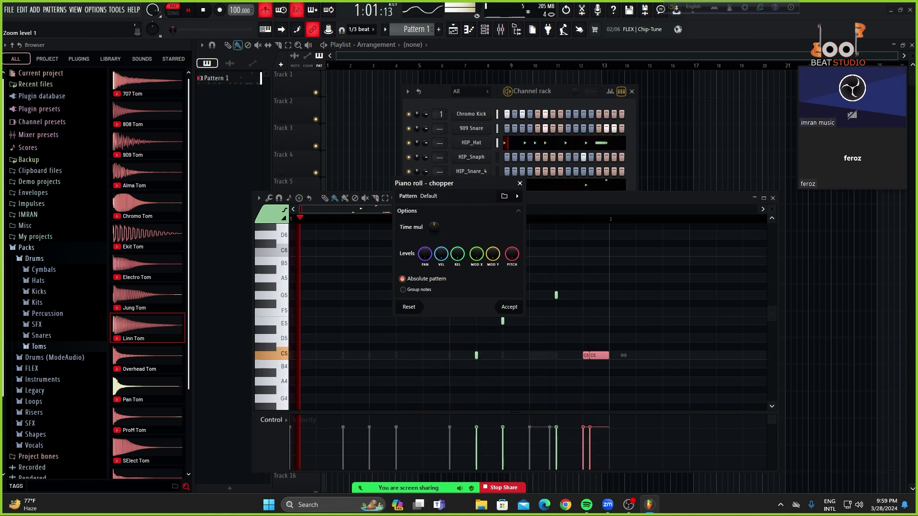
click(519, 184)
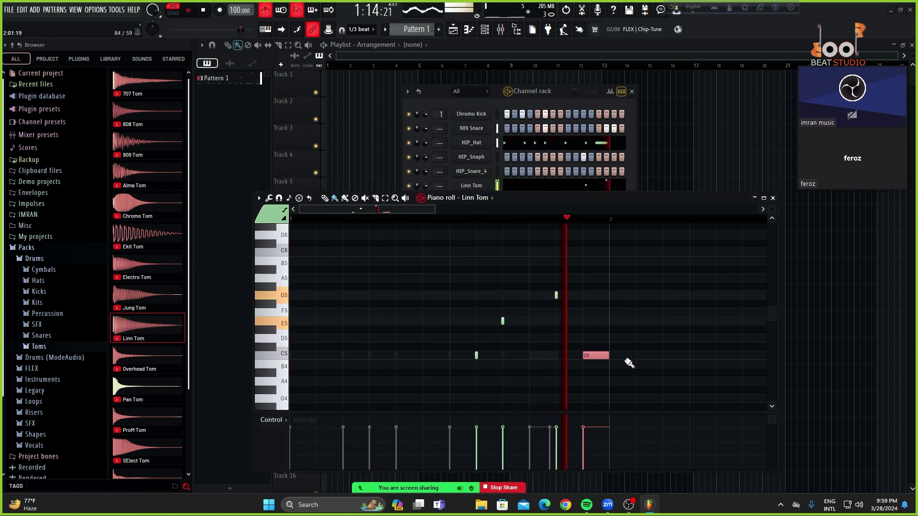
- Delete the last C5 Linn Tom note, then close the piano roll and stop playback
right_click(588, 356)
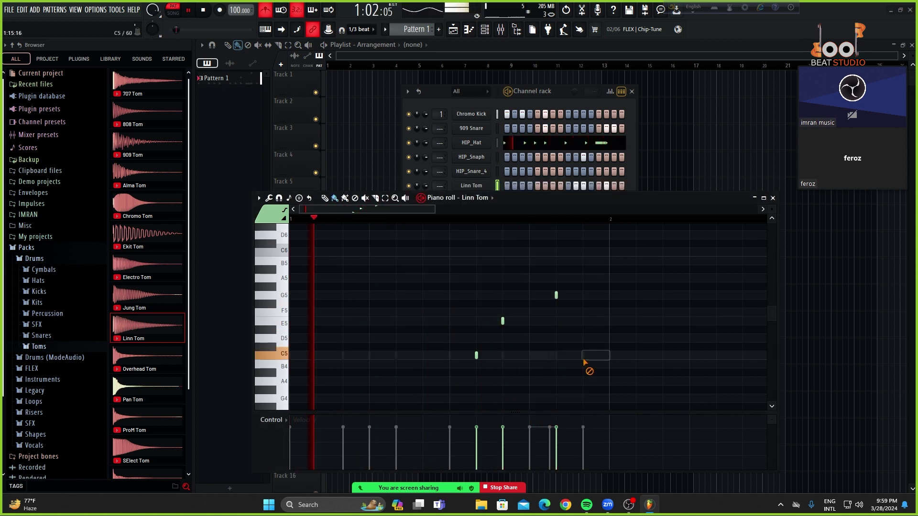
click(772, 198)
key(space)
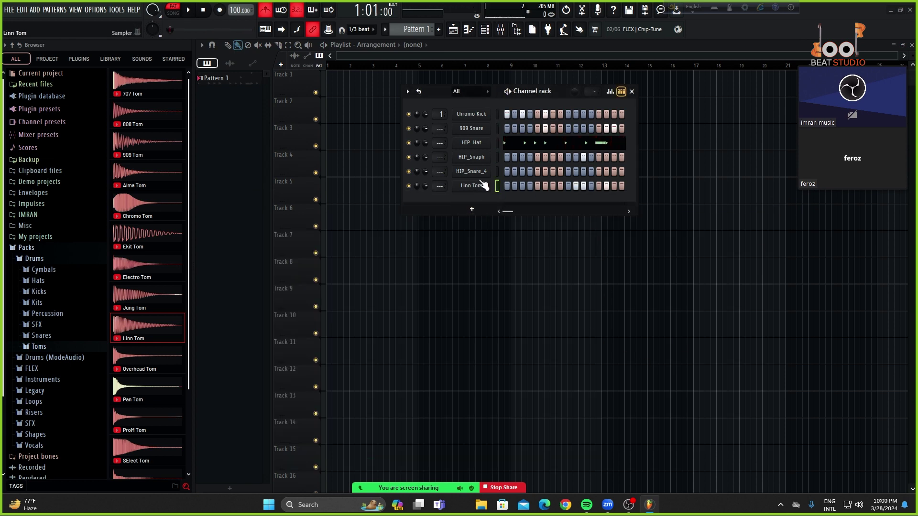
- Try out HIP_Snare_4 hits on steps 7 and 8 with the pattern playing
click(553, 171)
key(space)
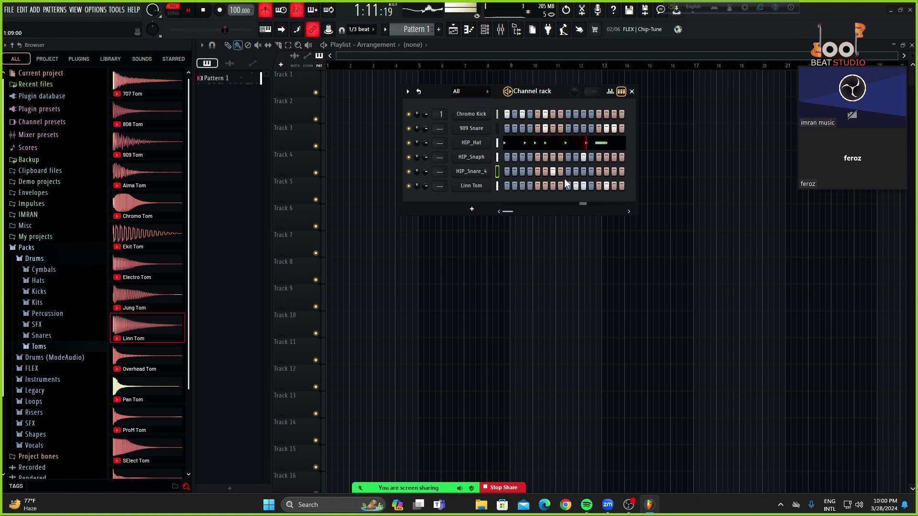
click(554, 172)
click(560, 171)
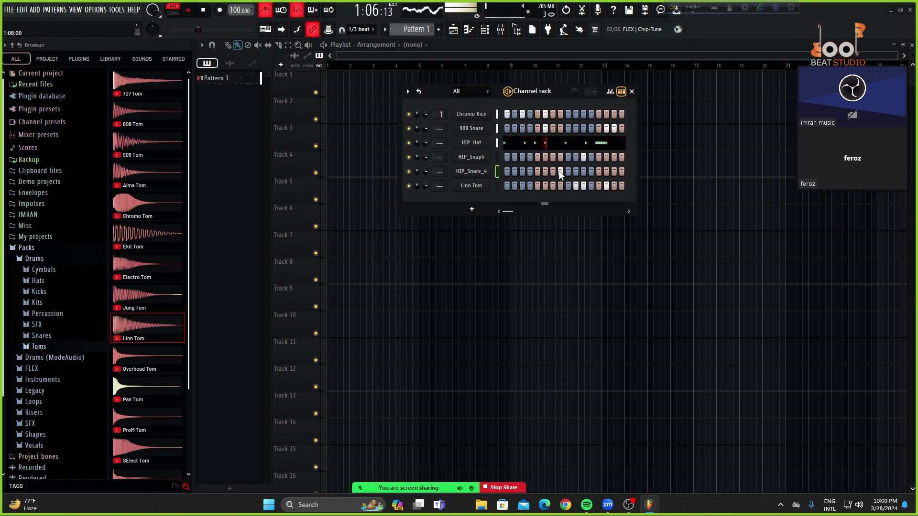
click(560, 171)
- Add HIP_Snare_4 hits on steps 5, 13 and 15 during playback
click(537, 172)
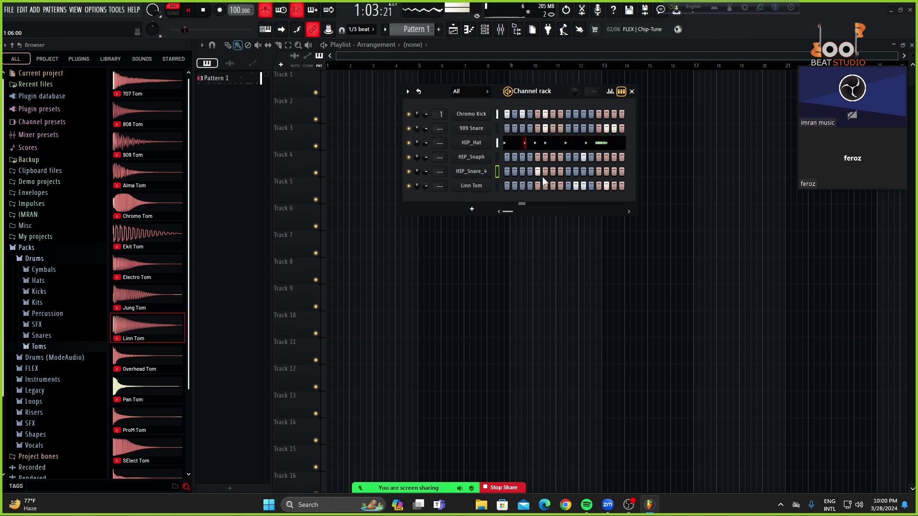
click(598, 172)
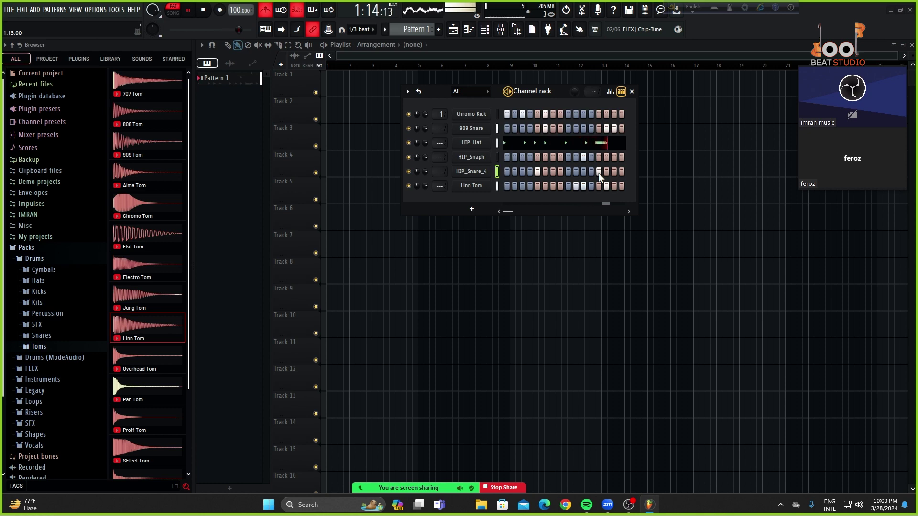
click(614, 171)
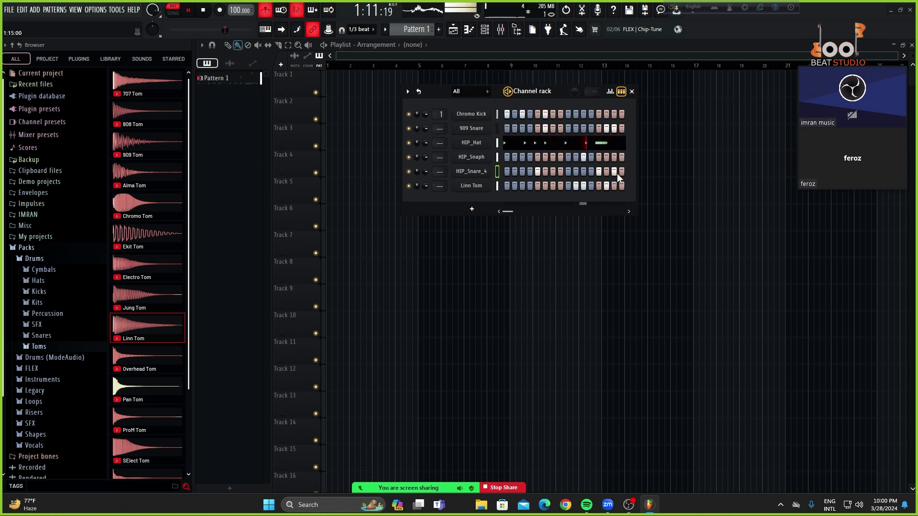
click(614, 171)
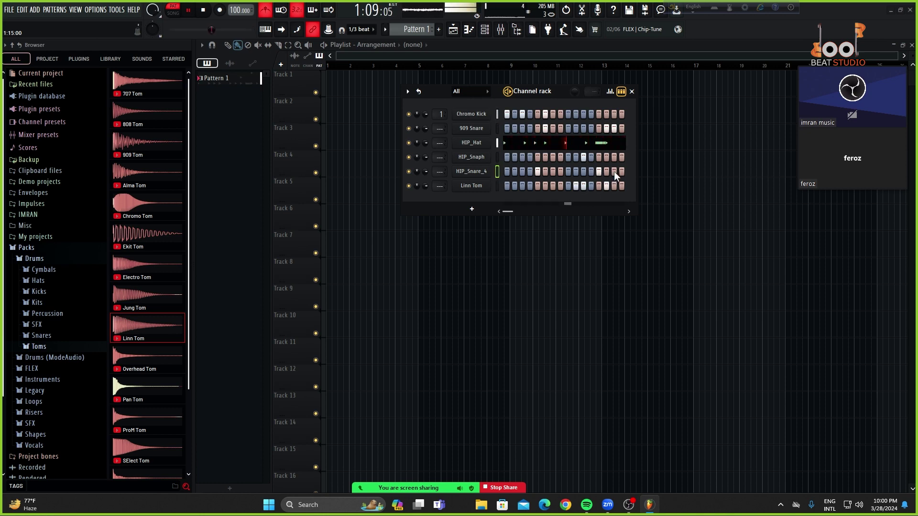
click(614, 171)
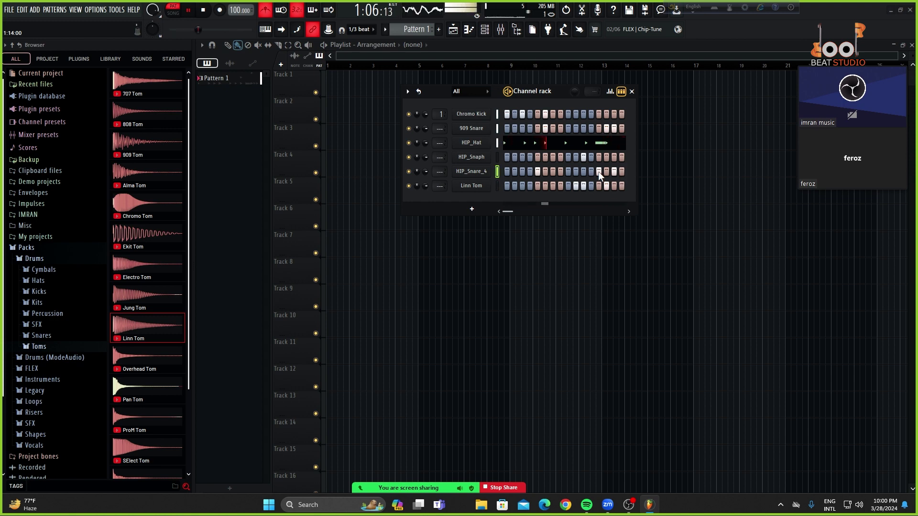
- Quantize all HIP_Snare_4 notes in the channel's piano roll and close it
right_click(488, 171)
click(514, 172)
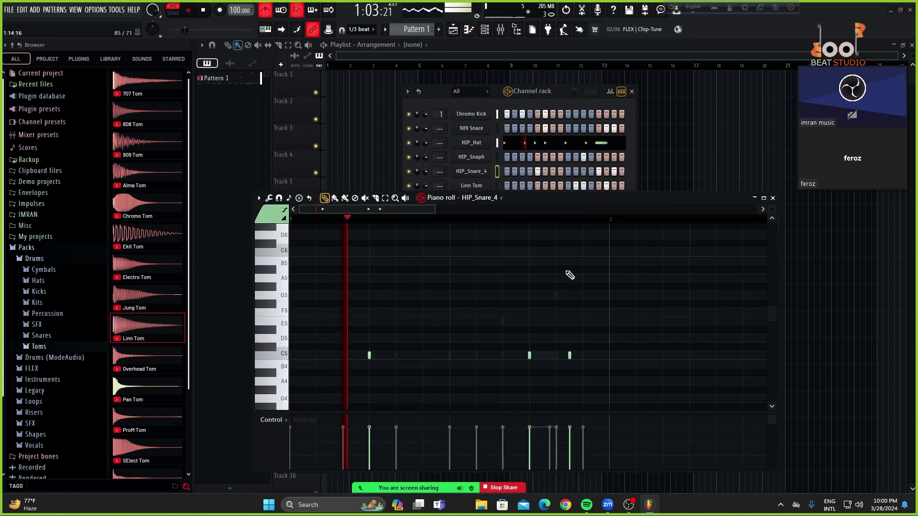
scroll(615, 283, down, 1)
drag(616, 281, 251, 424)
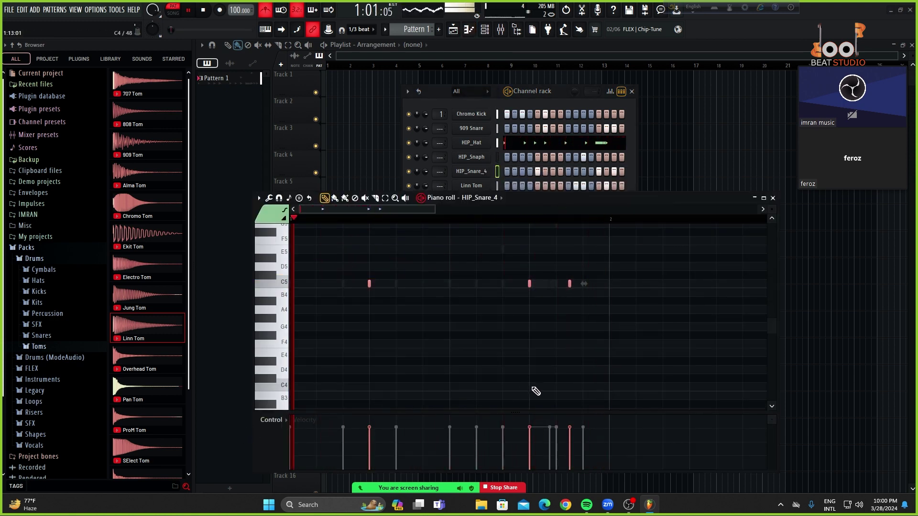
key(ctrl+q)
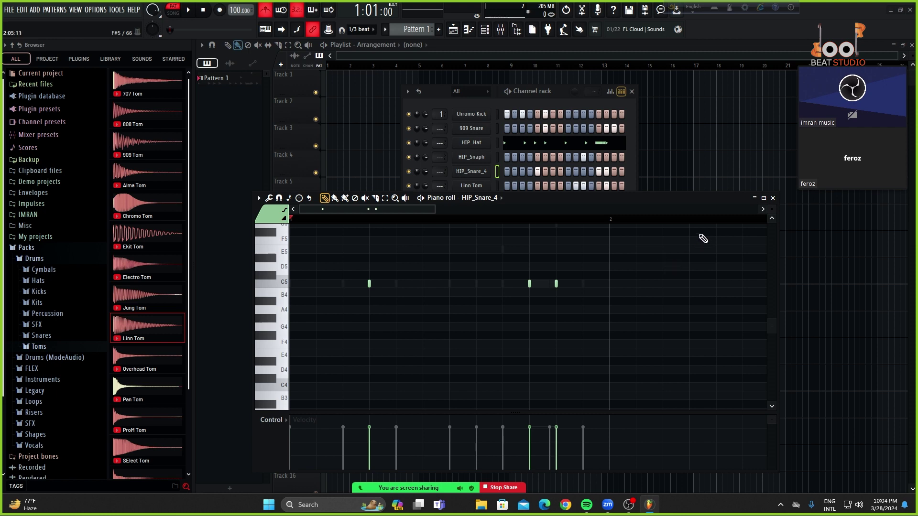
drag(638, 199, 655, 185)
click(789, 186)
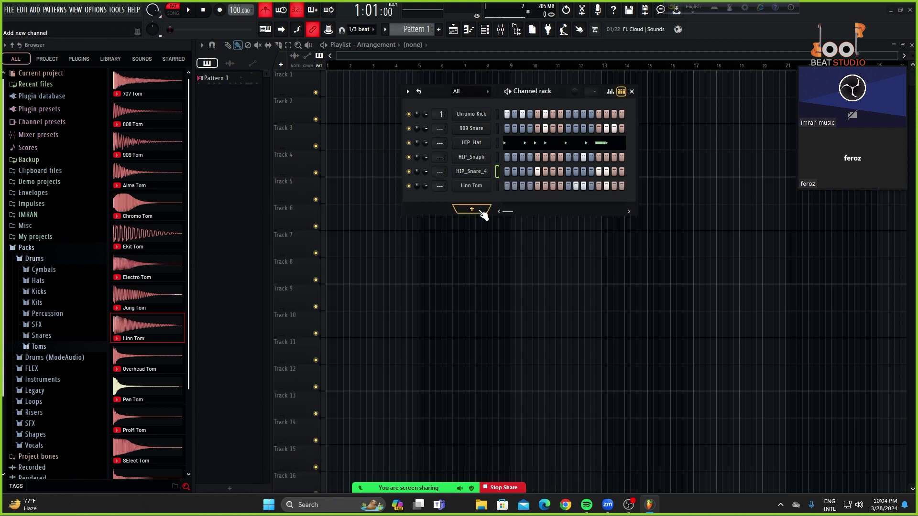
- Add a SwarPlug channel and load the Ghunghroo instrument from its Bells category
click(475, 209)
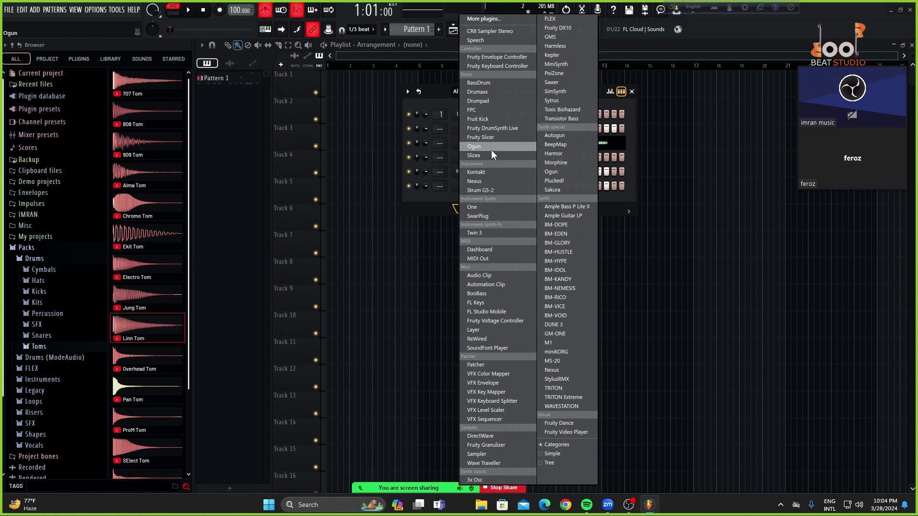
click(500, 216)
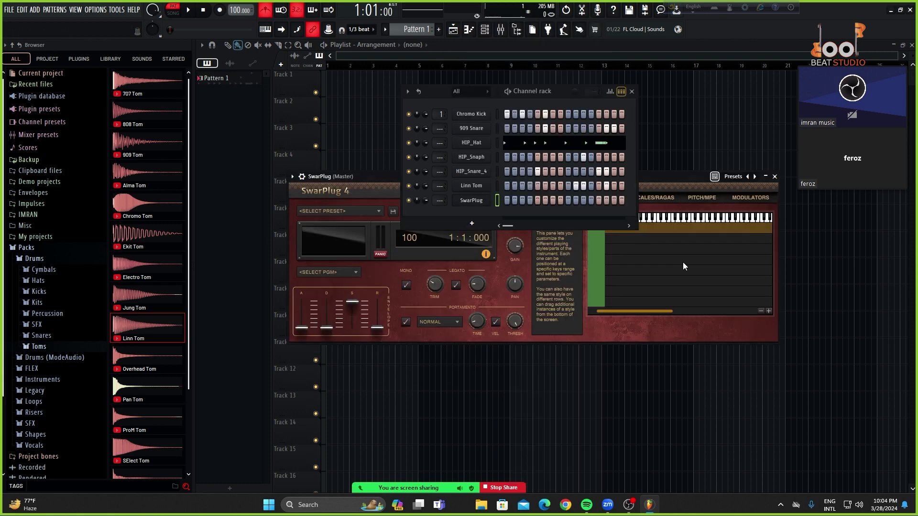
click(334, 272)
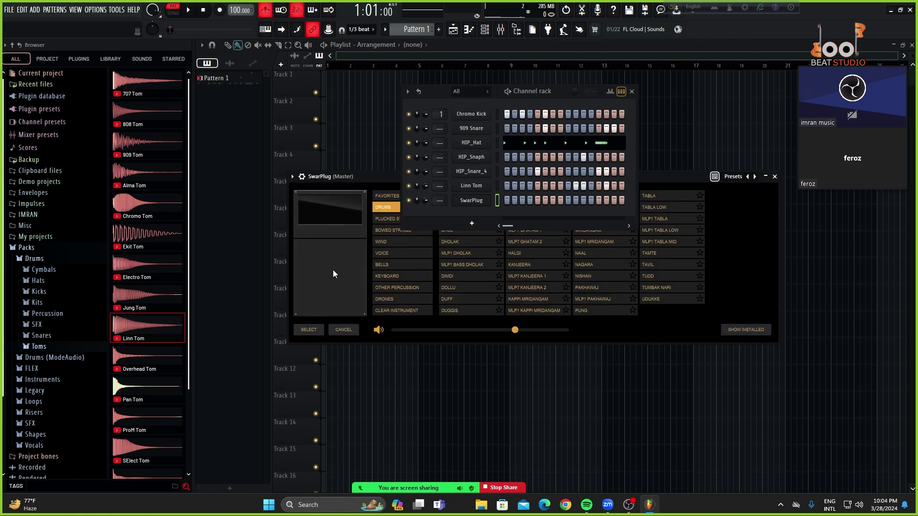
click(391, 264)
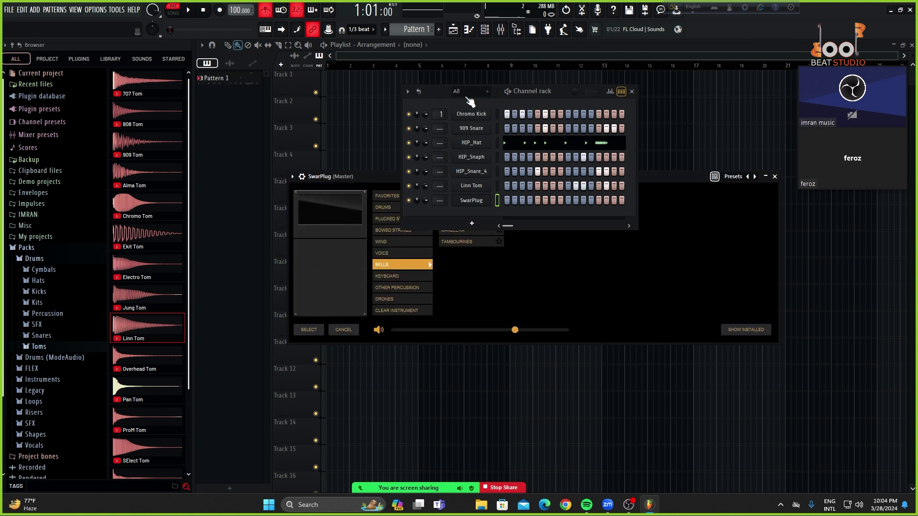
drag(469, 100, 553, 66)
click(458, 230)
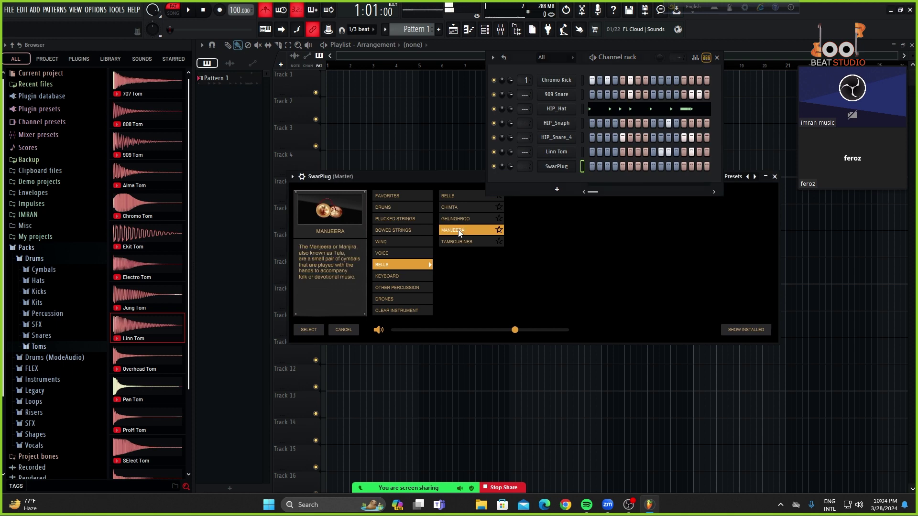
click(458, 221)
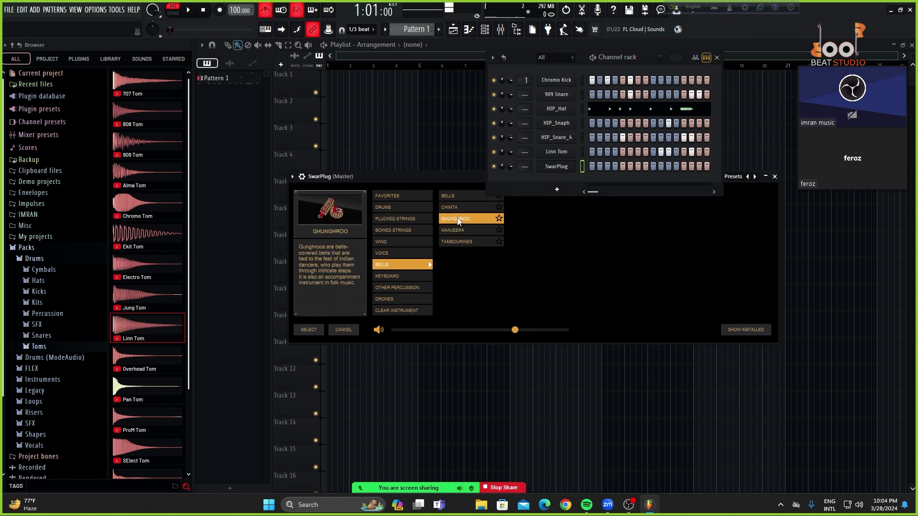
double_click(458, 220)
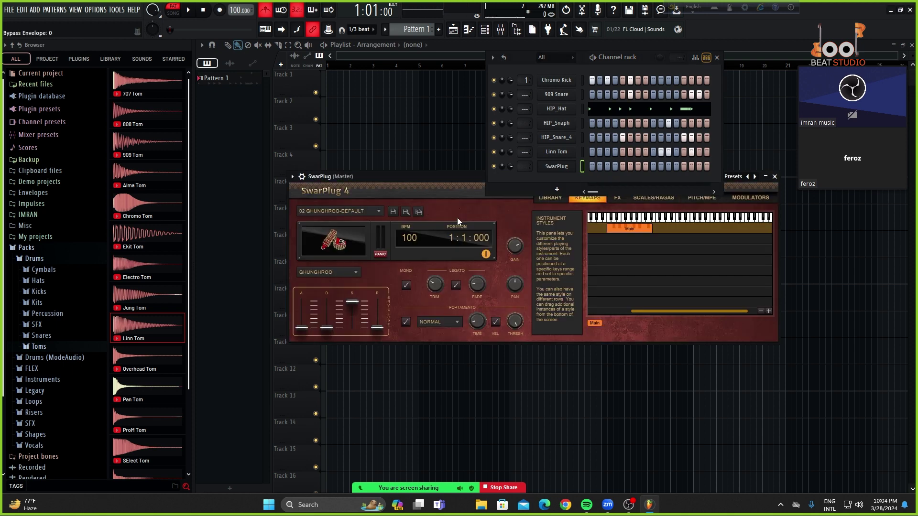
click(775, 176)
- Place C4 notes on beats 1 and 3 in the SwarPlug channel's piano roll and audition them with the pattern
right_click(569, 167)
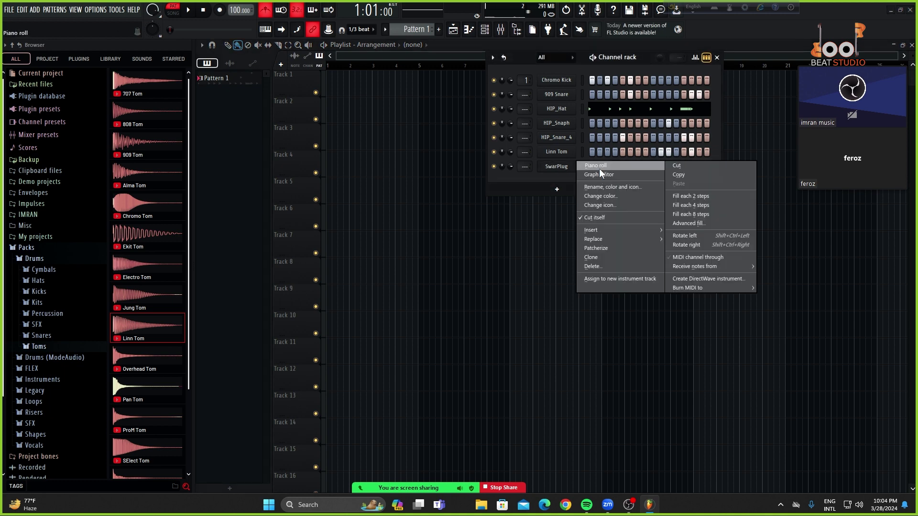
click(598, 168)
drag(534, 307, 323, 317)
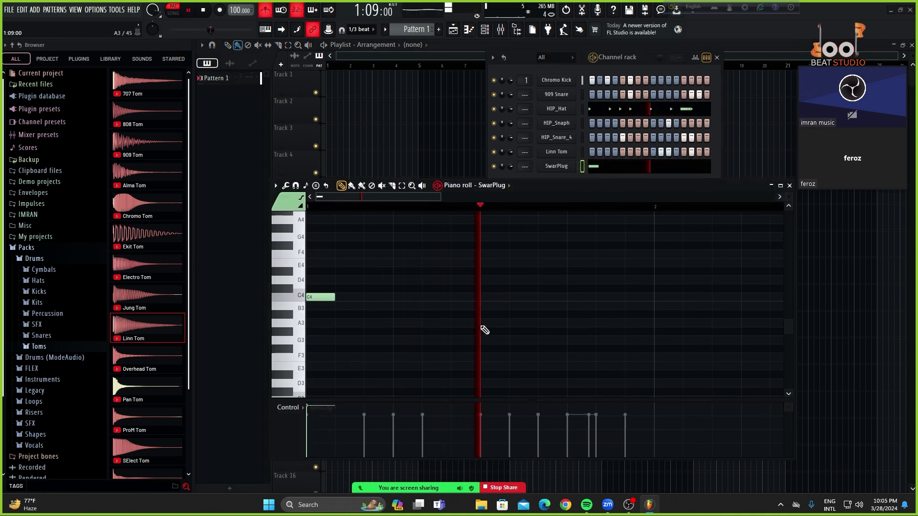
click(484, 297)
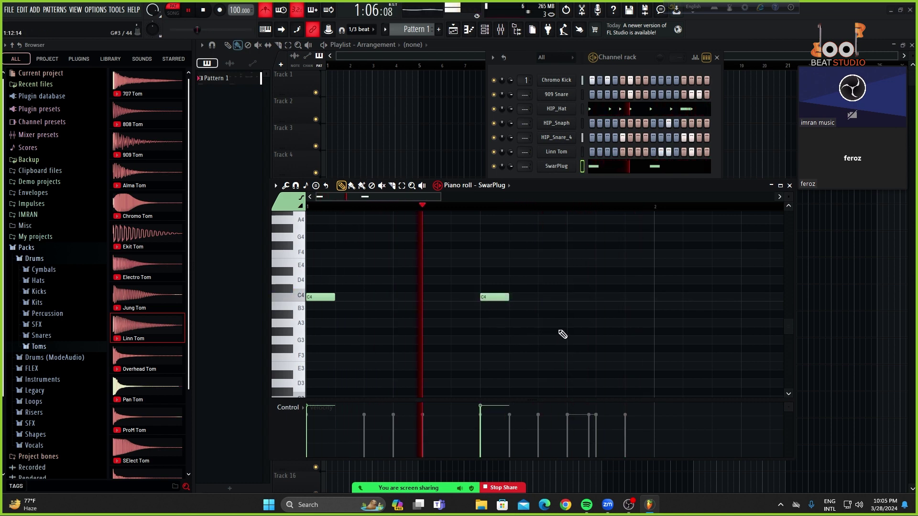
key(space)
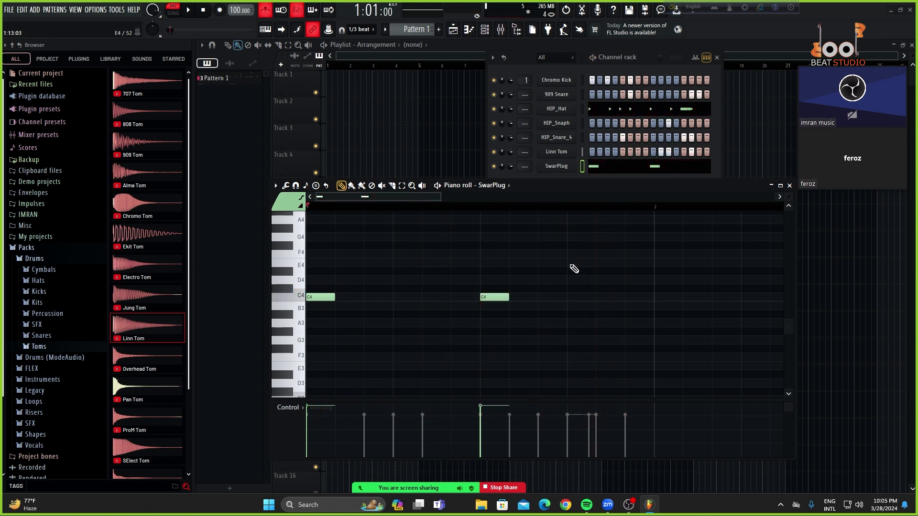
- Transpose both SwarPlug notes down an octave, close the piano roll and audition the pattern
scroll(301, 334, down, 2)
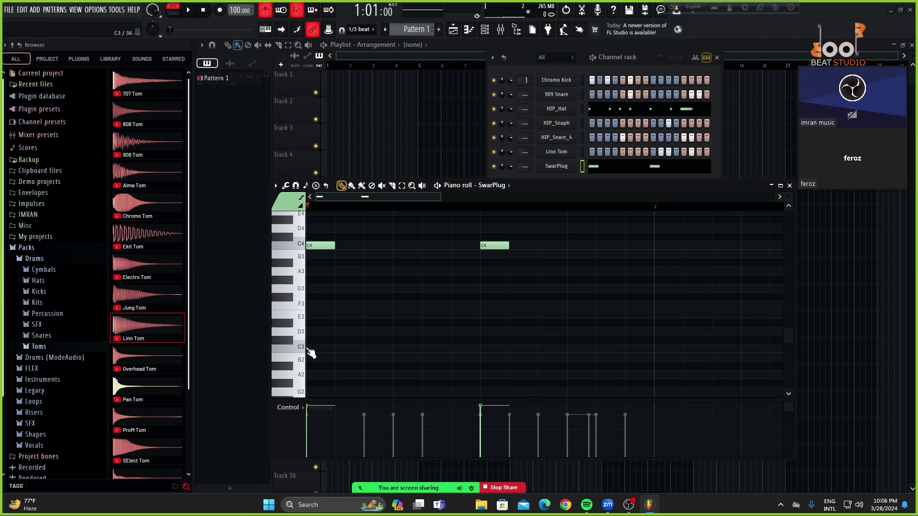
scroll(306, 353, up, 2)
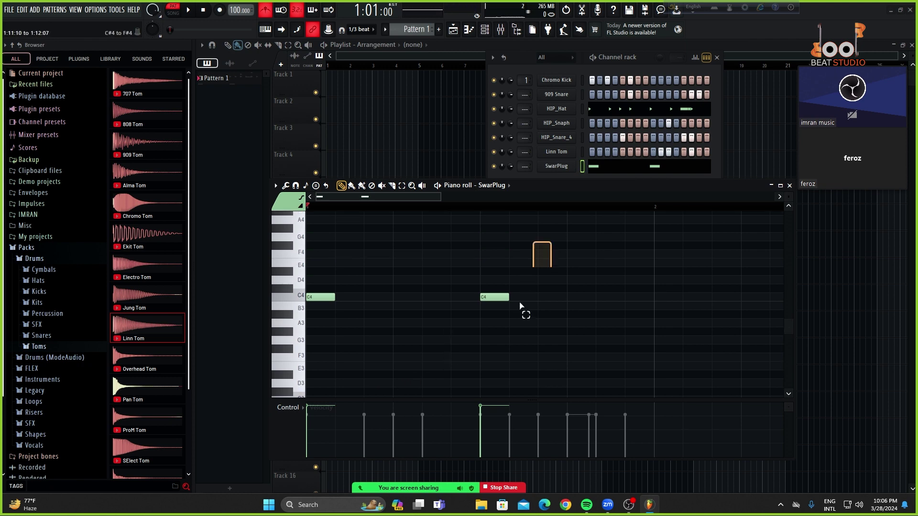
drag(520, 302, 241, 364)
key(ctrl+Down)
click(789, 186)
key(space)
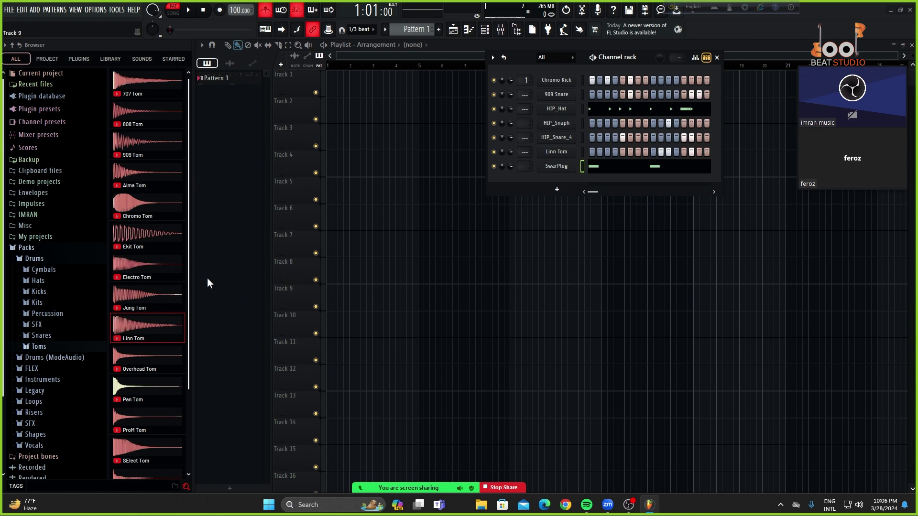
- Preview the Pan Tom and SElect Tom samples in the Toms folder
scroll(146, 268, down, 3)
click(144, 313)
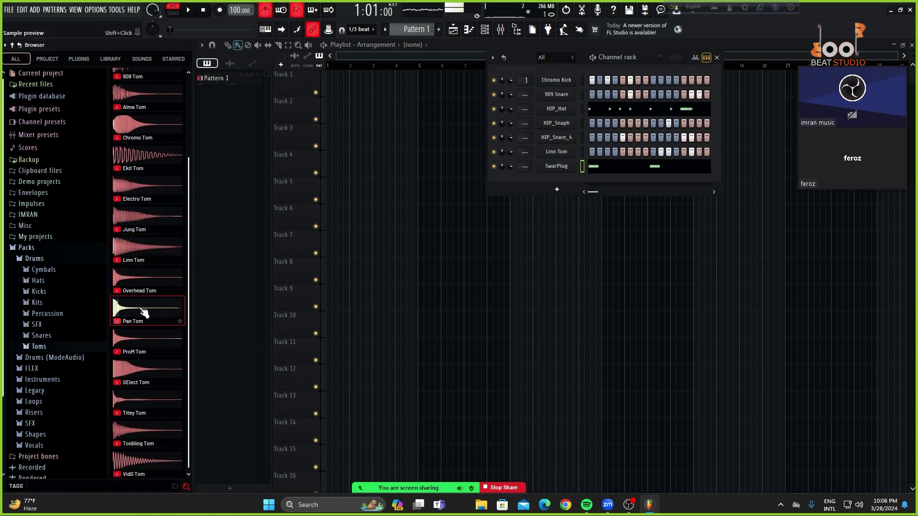
click(154, 373)
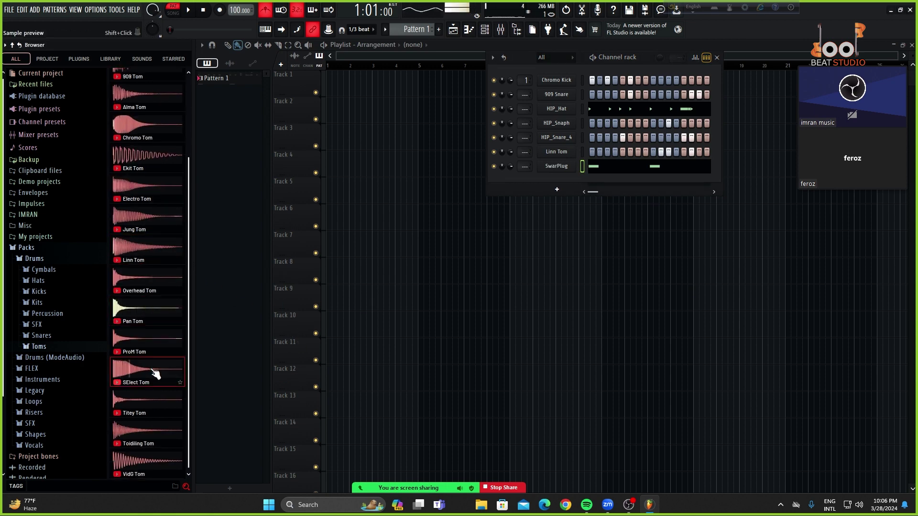
scroll(148, 266, up, 3)
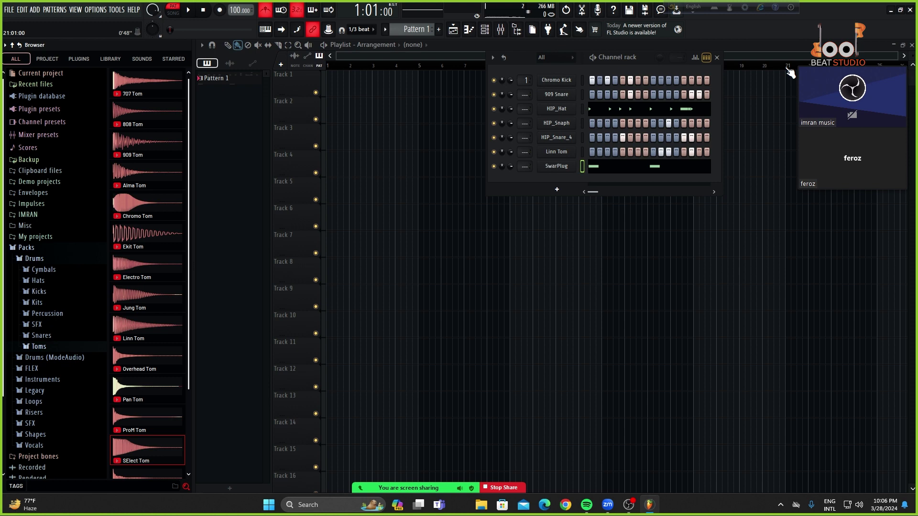
- Open the HIP_Snare_4 channel's piano roll, add a C5 note just after the first hit, and audition the pattern
right_click(569, 137)
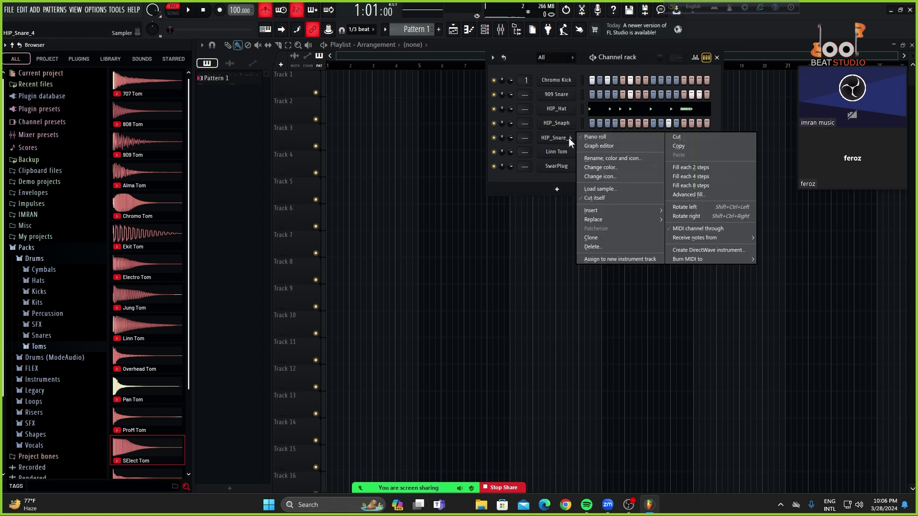
click(609, 139)
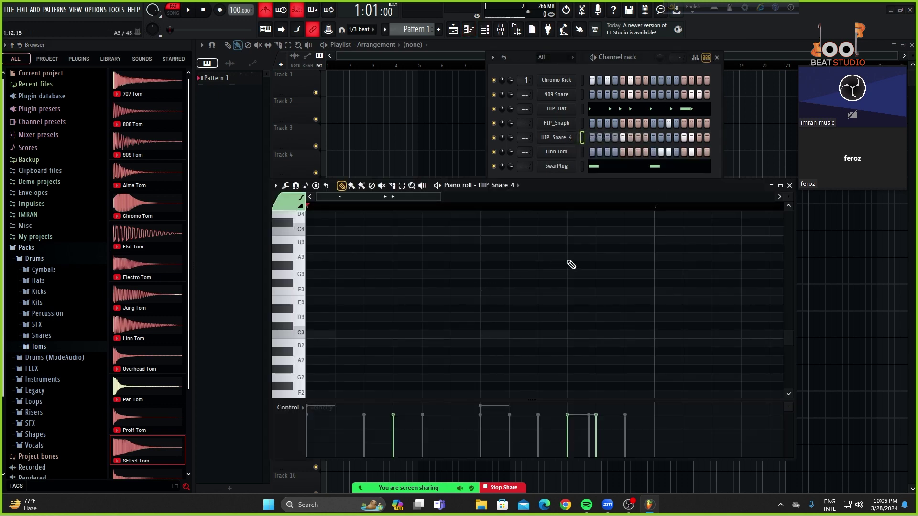
scroll(576, 265, up, 6)
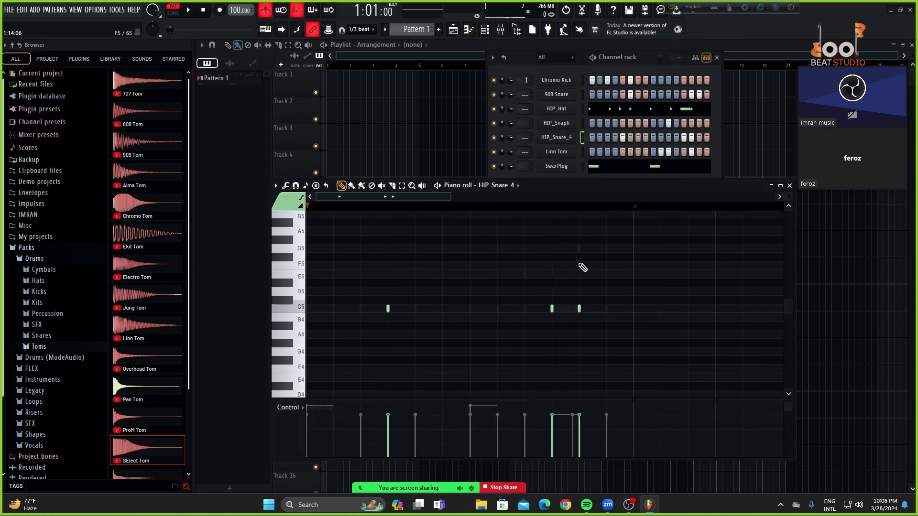
ctrl+scroll(393, 343, up, 2)
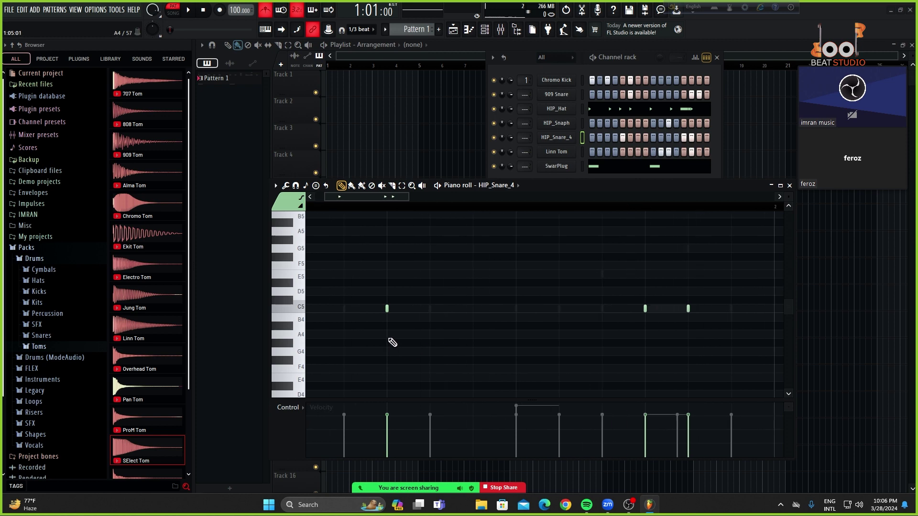
click(431, 307)
key(space)
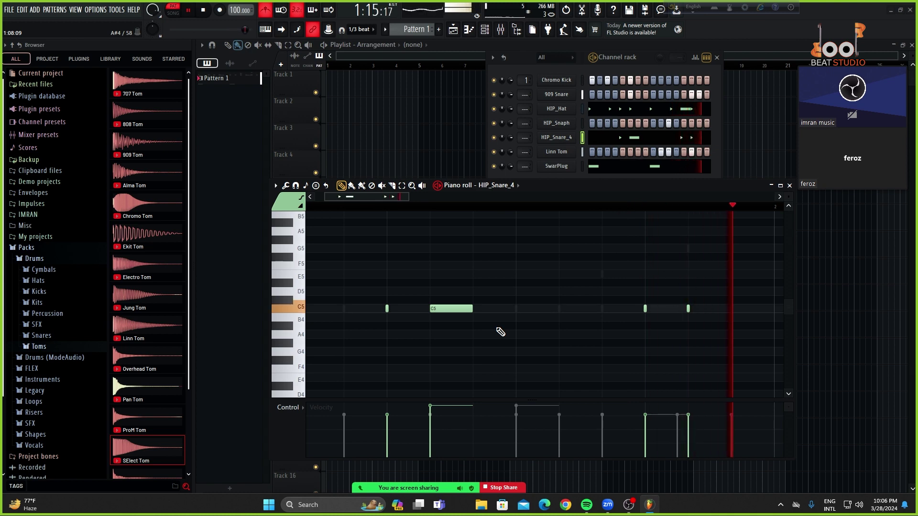
key(space)
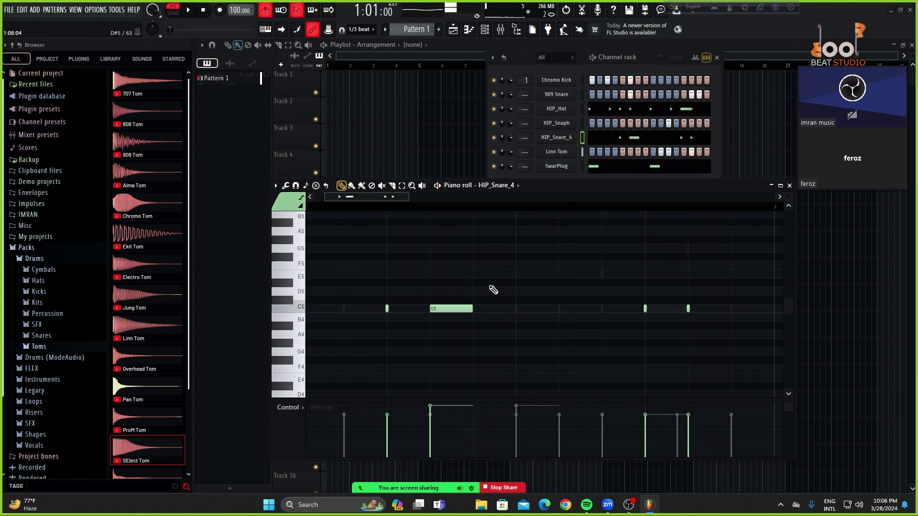
- Select the new C5 snare note and chop it with the Default chopper pattern, lowering the time multiplier until it splits into four notes
drag(483, 279, 444, 354)
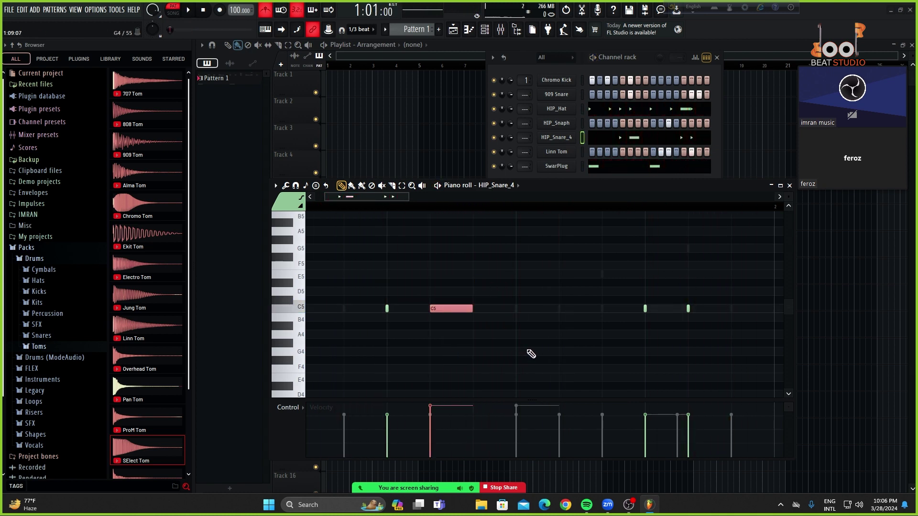
key(alt+u)
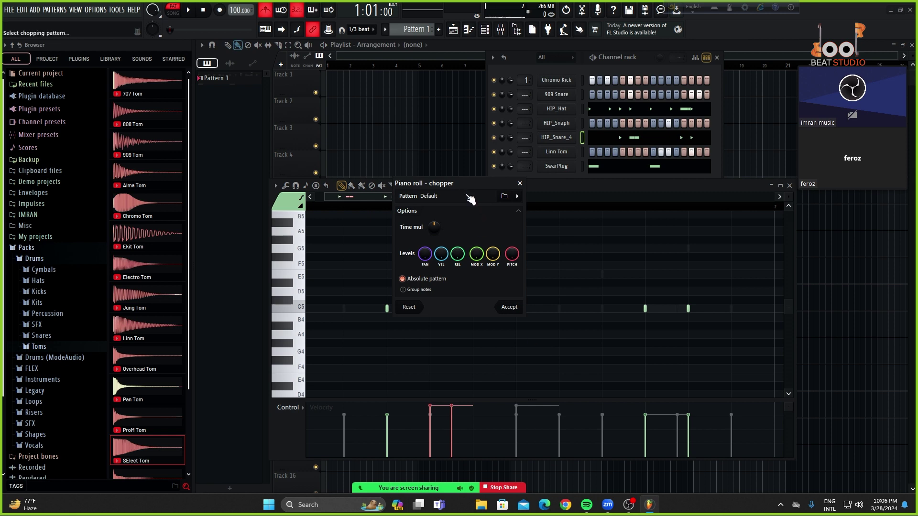
drag(471, 184, 601, 192)
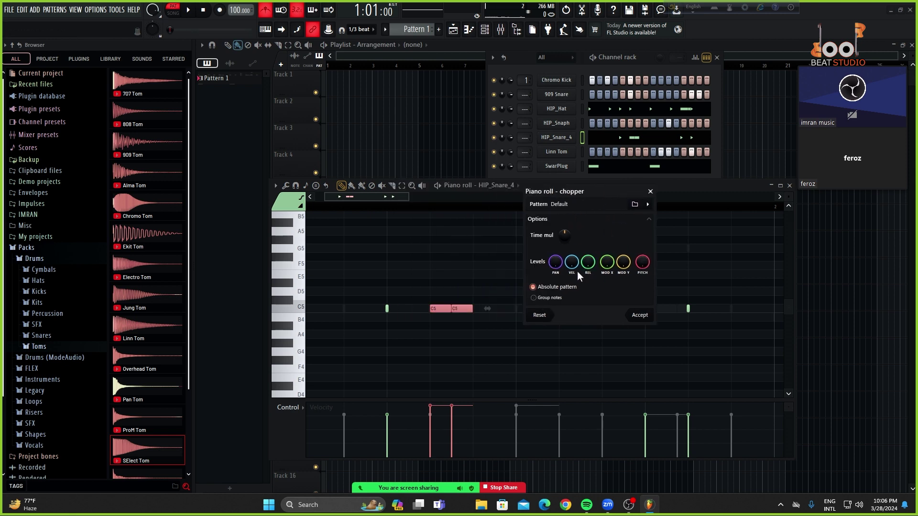
key(space)
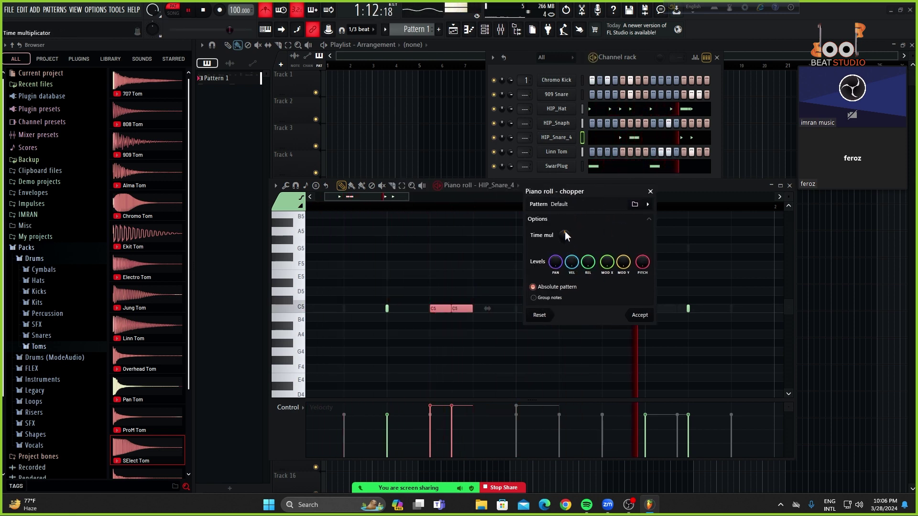
drag(565, 233, 565, 249)
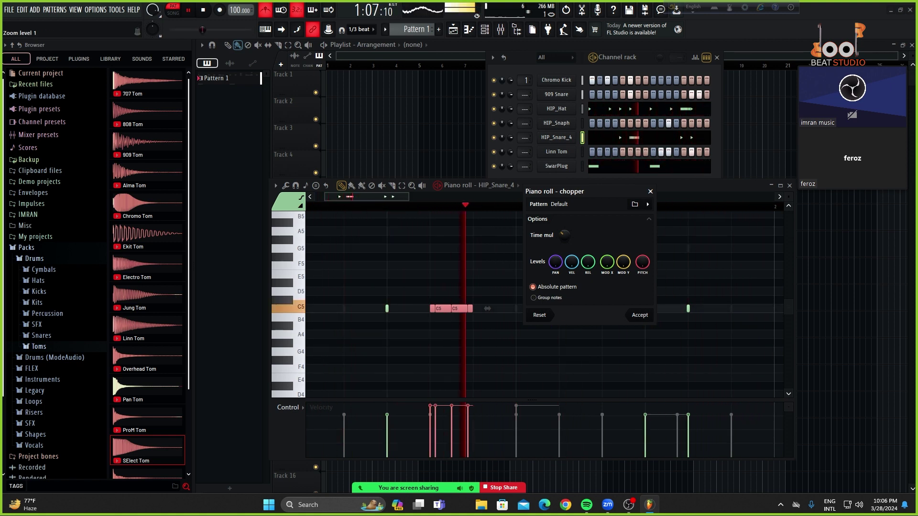
drag(565, 235, 564, 245)
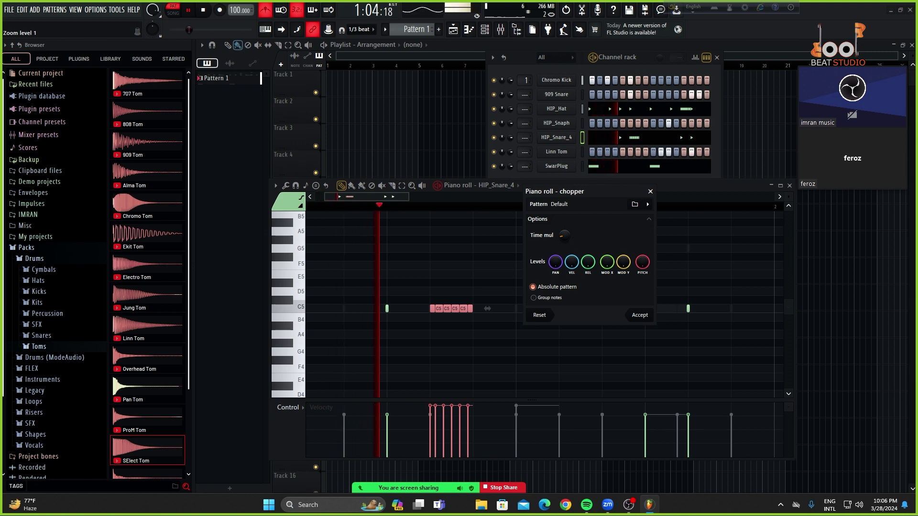
drag(565, 235, 565, 228)
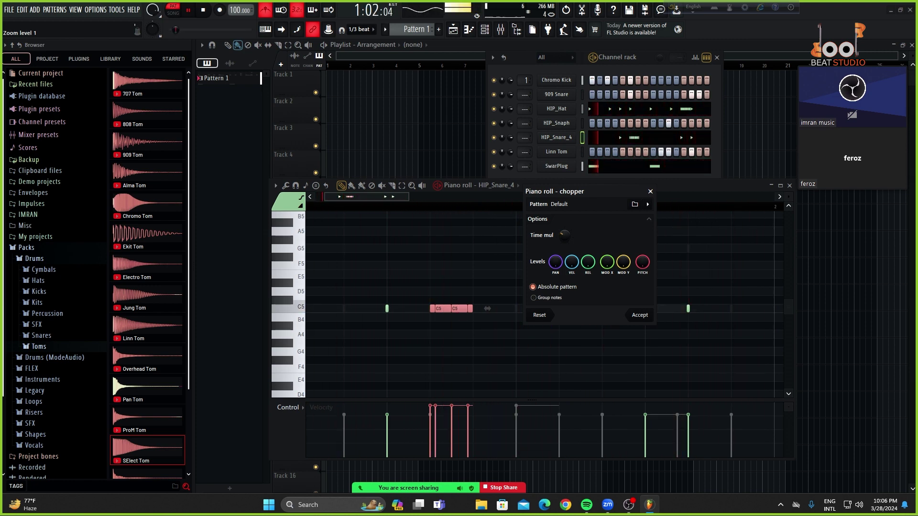
click(640, 316)
- Shape the chopped snare notes' velocities into a rising ramp and audition the roll with the pattern
key(space)
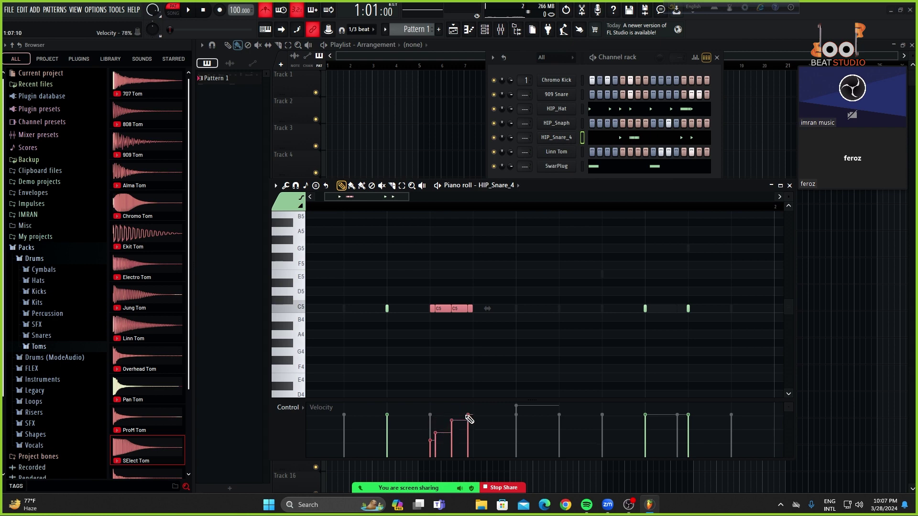
key(space)
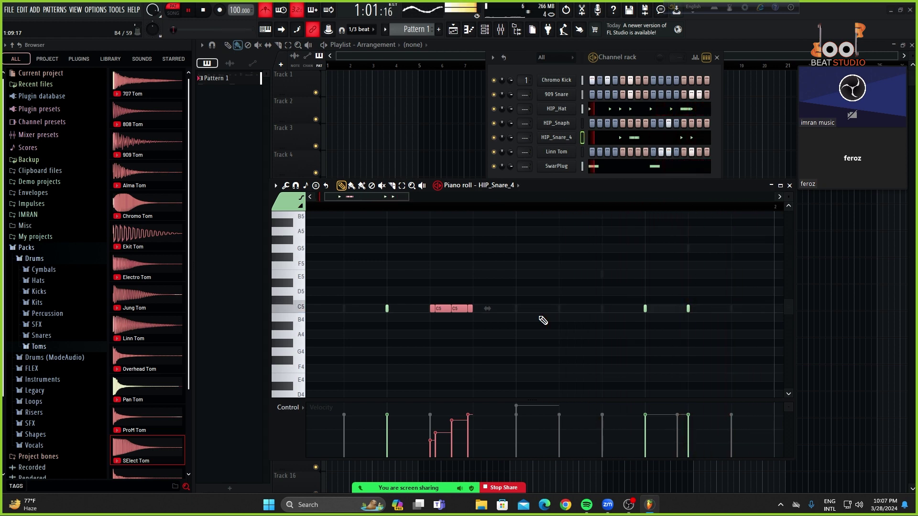
key(space)
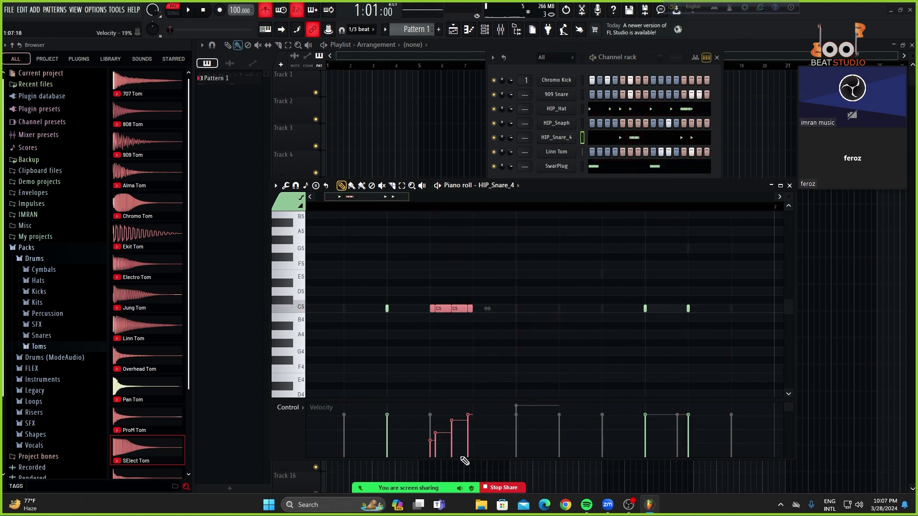
key(space)
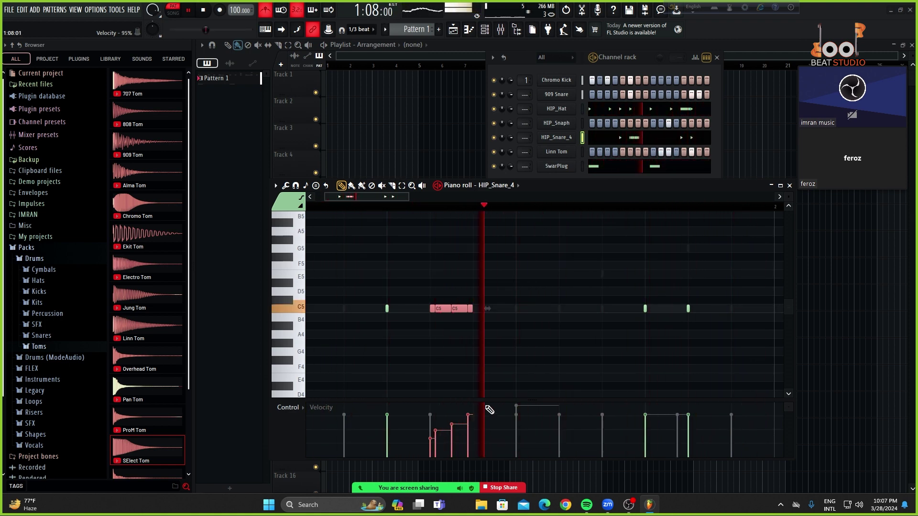
key(space)
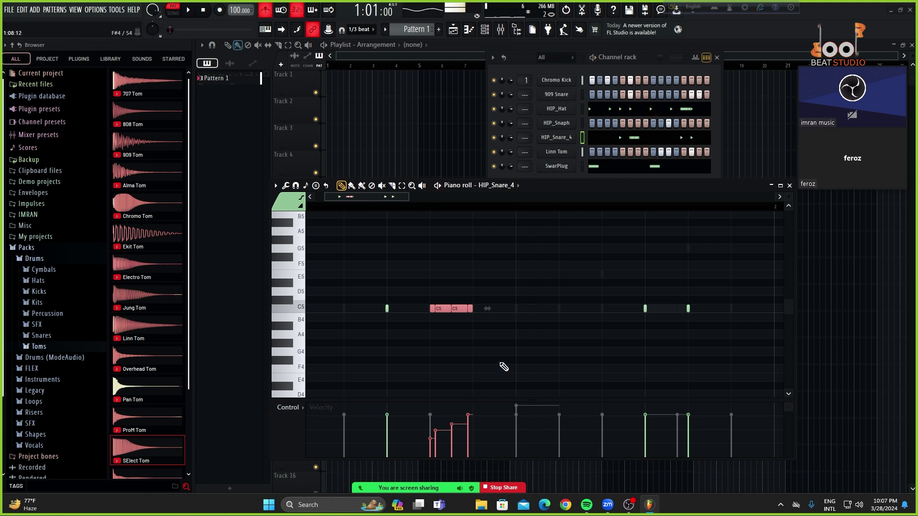
- Pan the chopped snare notes progressively from right to left, audition the roll and close the piano roll
click(303, 408)
click(307, 426)
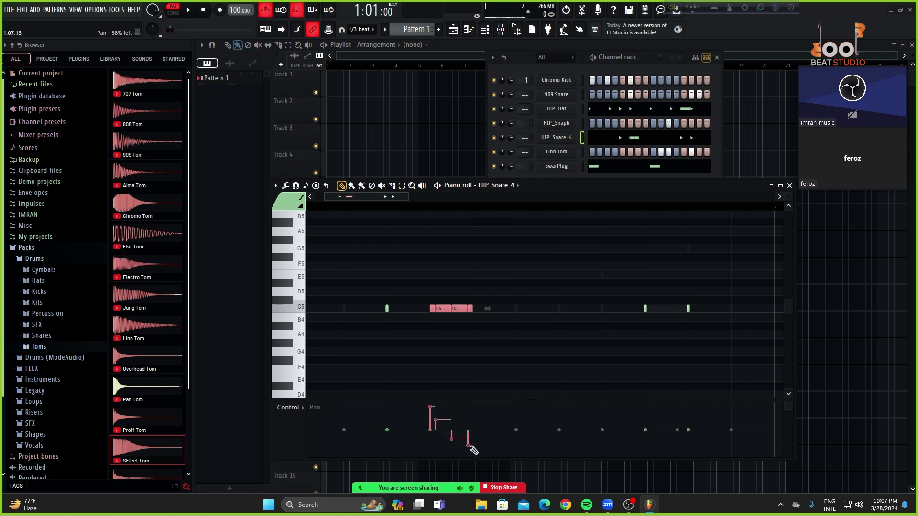
key(space)
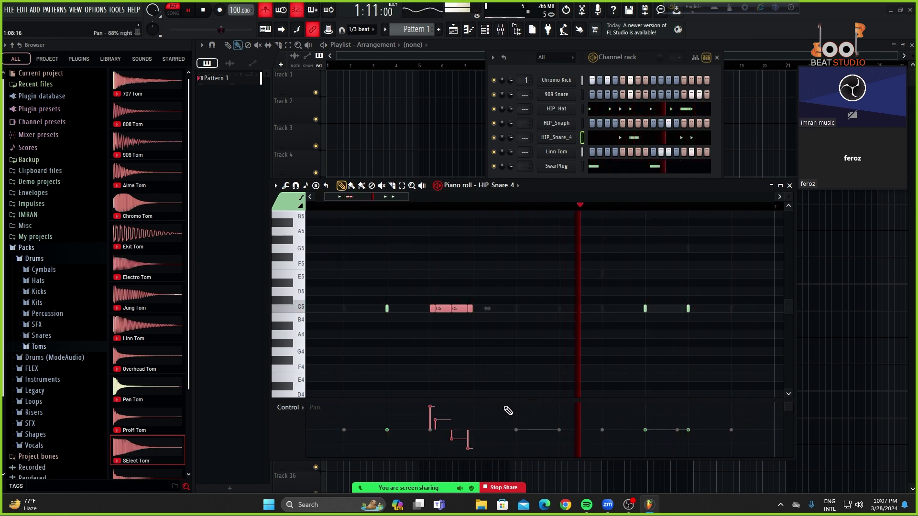
right_click(457, 387)
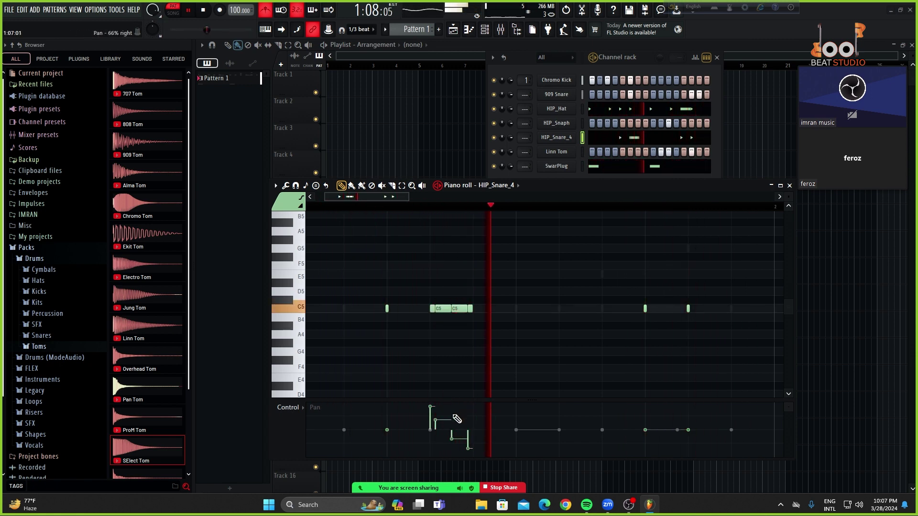
mouse_move(447, 422)
mouse_down()
mouse_move(451, 441)
mouse_move(443, 418)
mouse_up()
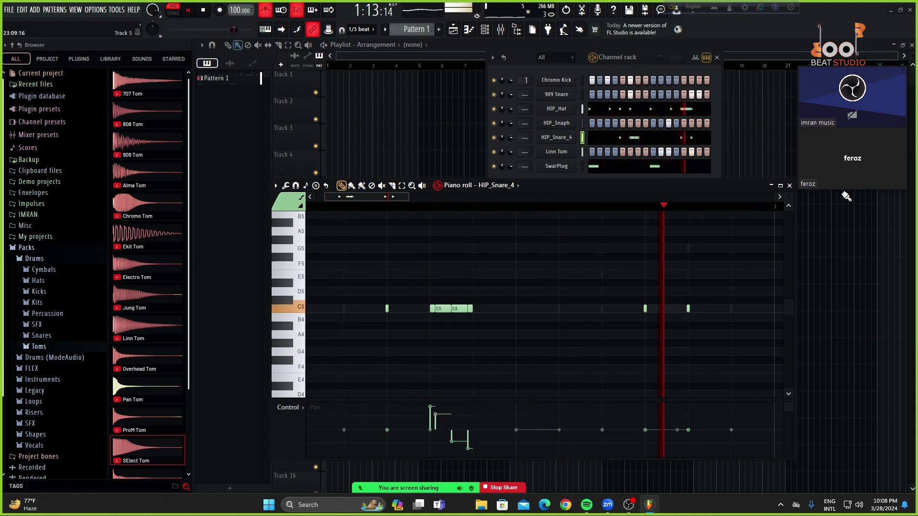
click(789, 185)
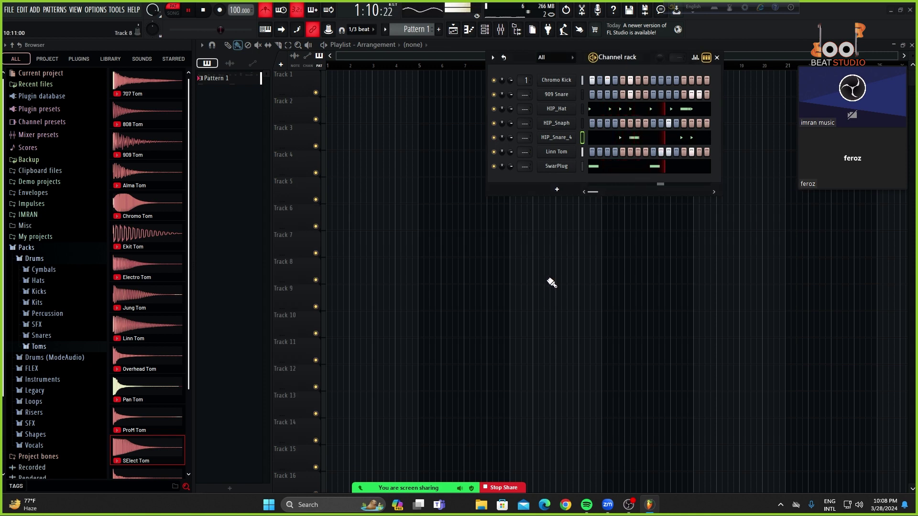
- Move the channel rack toward the middle of the playlist and audition the full pattern
scroll(505, 276, up, 1)
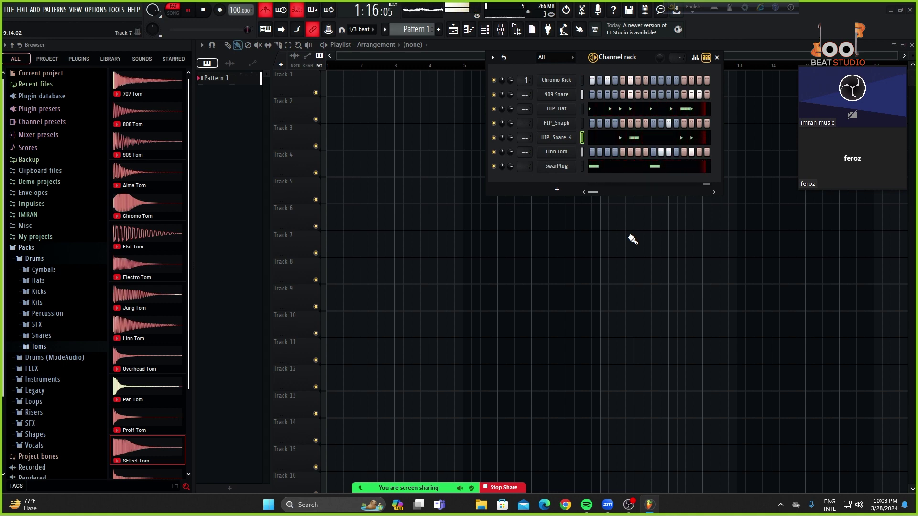
key(space)
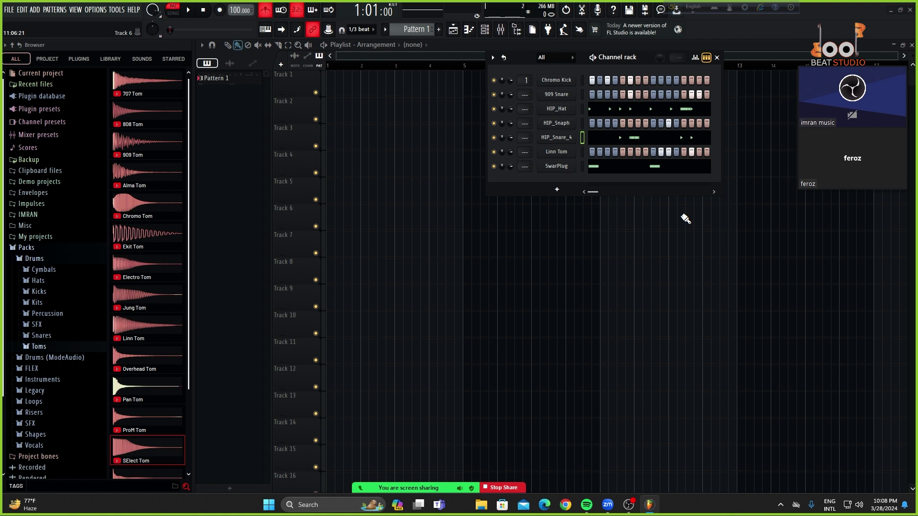
drag(668, 60, 633, 120)
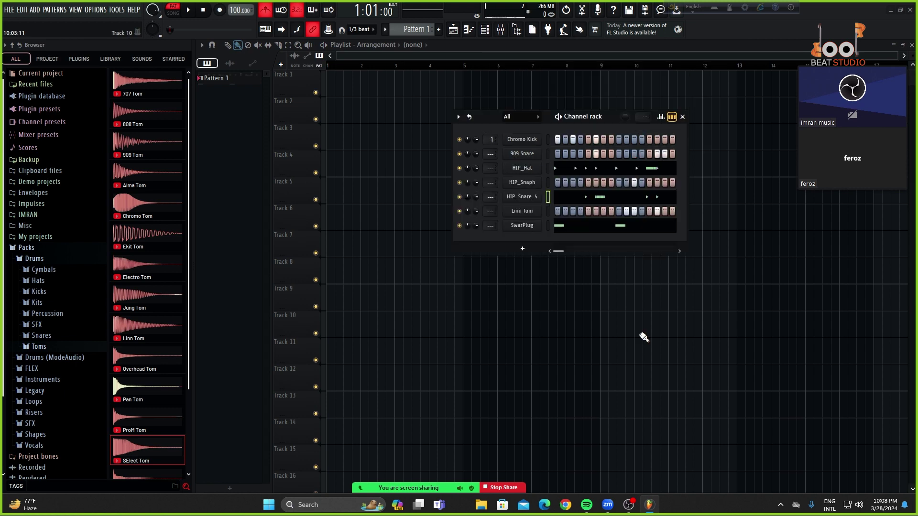
key(space)
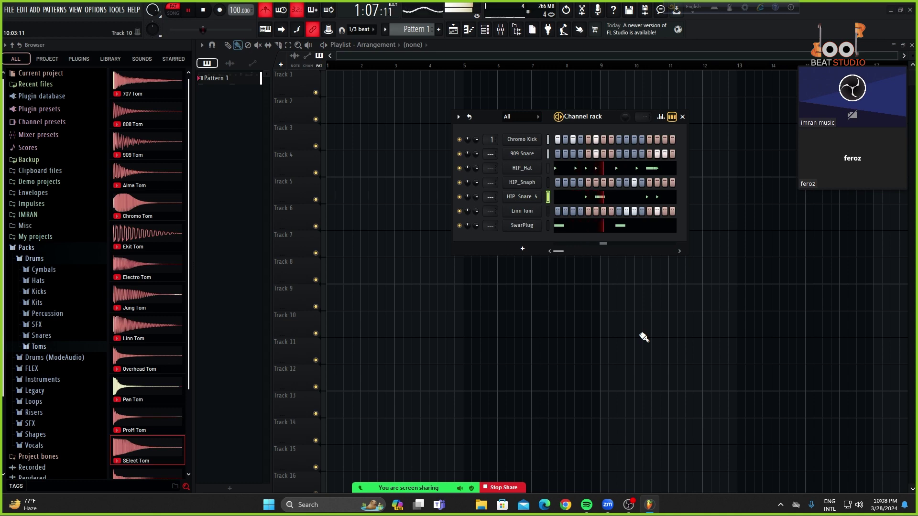
key(space)
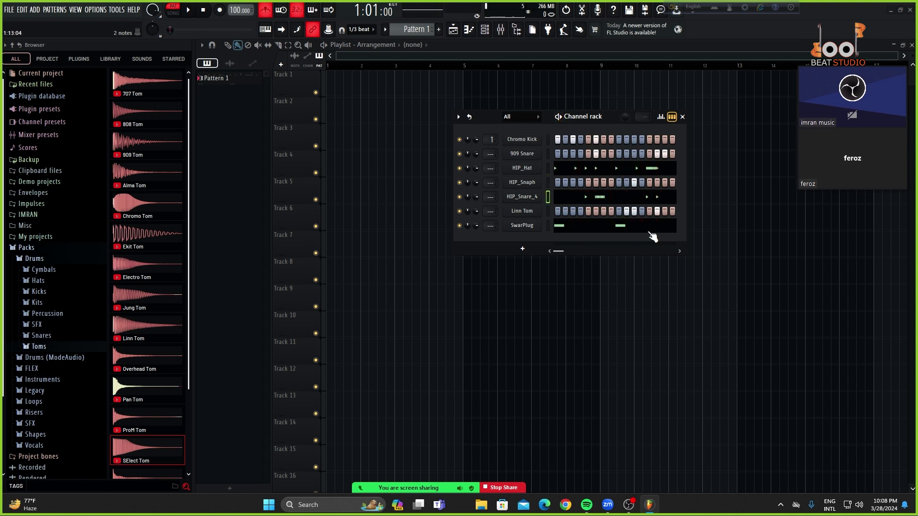
- Duplicate the chopped C5 snare roll in the HIP_Snare_4 piano roll, place the copy shortly before the last two hits, and play the pattern
click(610, 196)
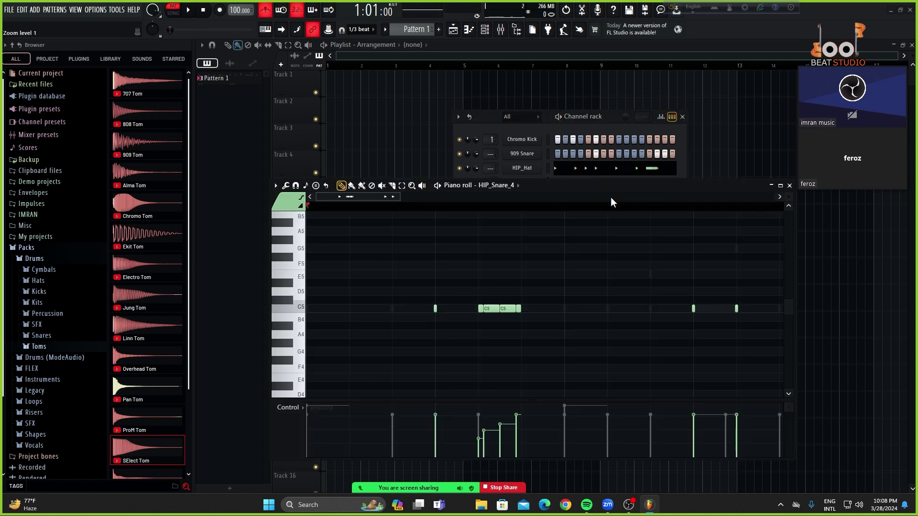
drag(545, 268, 567, 282)
key(space)
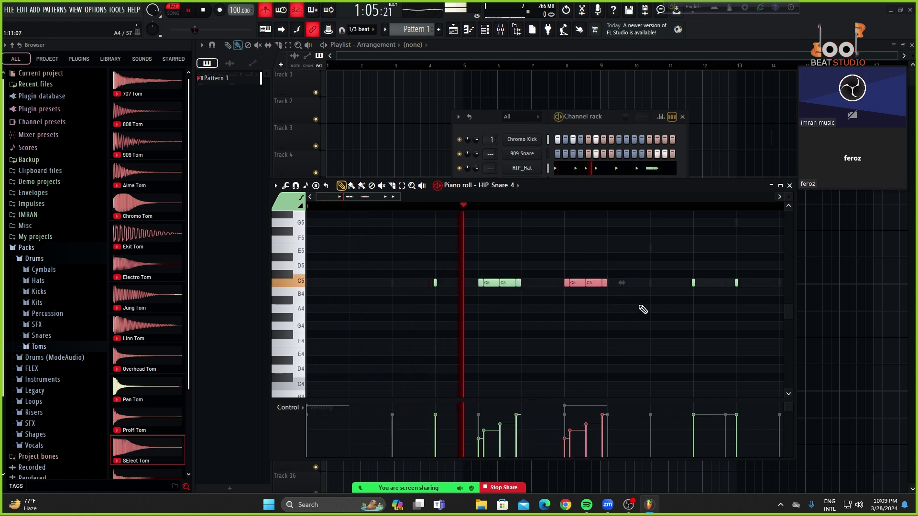
key(space)
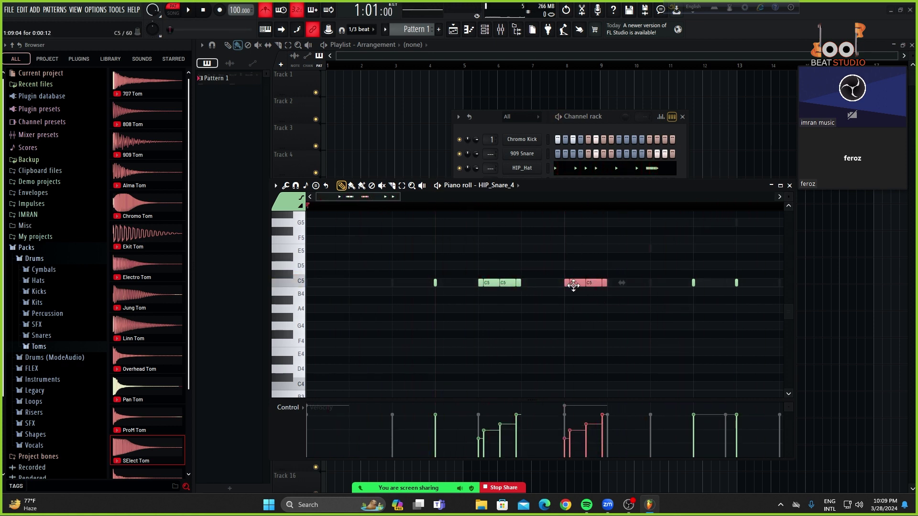
drag(593, 286, 598, 287)
key(space)
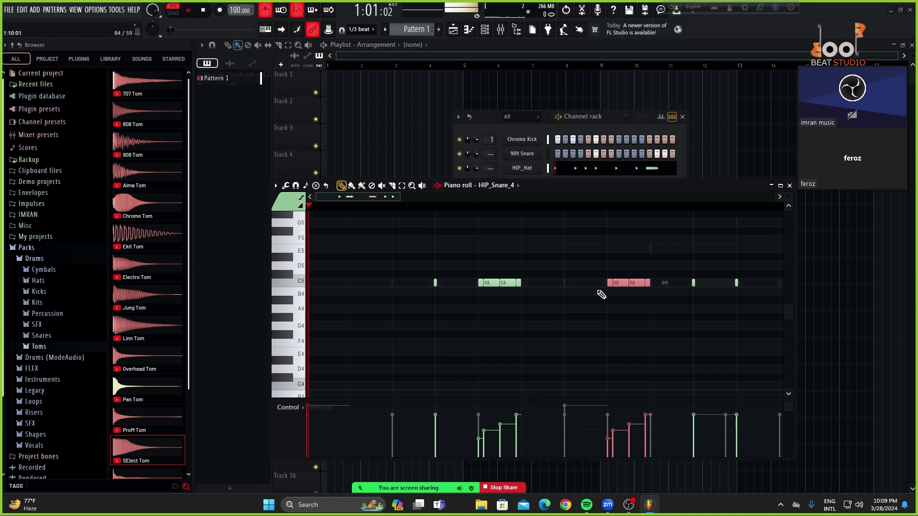
- Listen to the pattern with both snare rolls, close the piano roll and replay it from the channel rack
scroll(555, 318, down, 1)
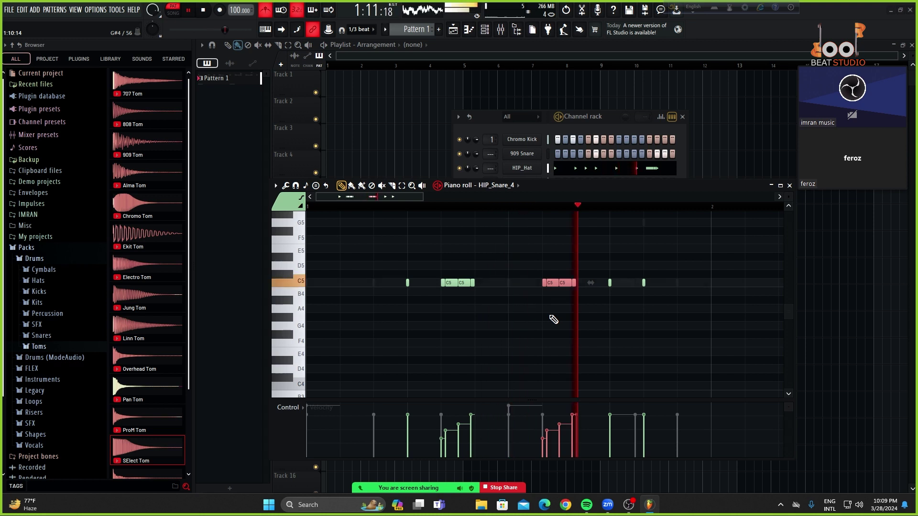
scroll(554, 320, down, 1)
scroll(554, 320, down, 1)
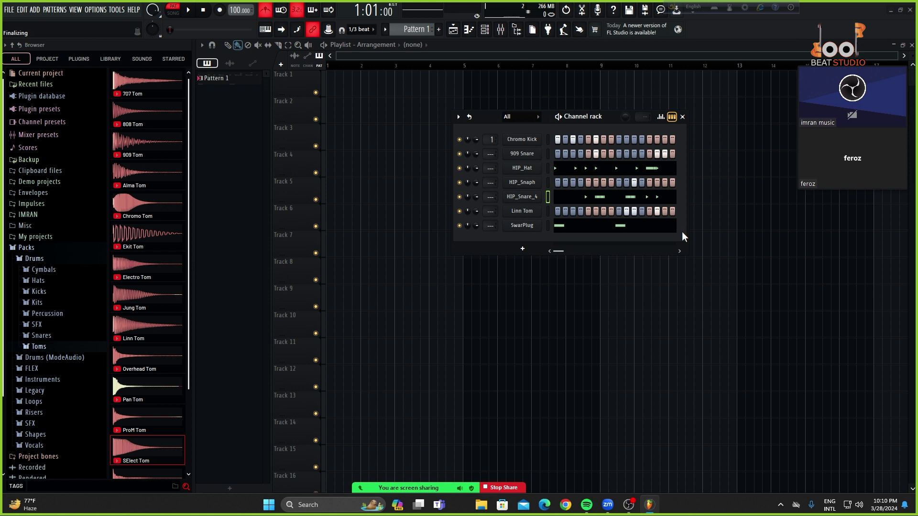
key(space)
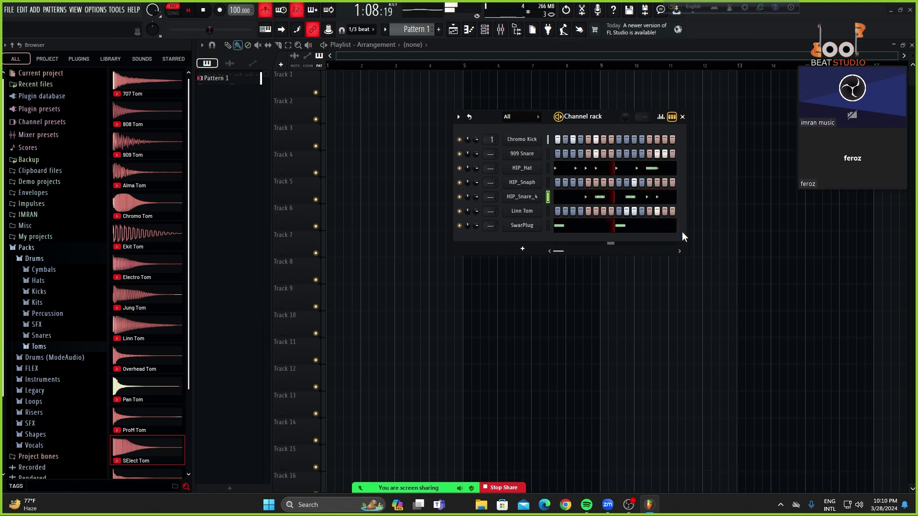
key(space)
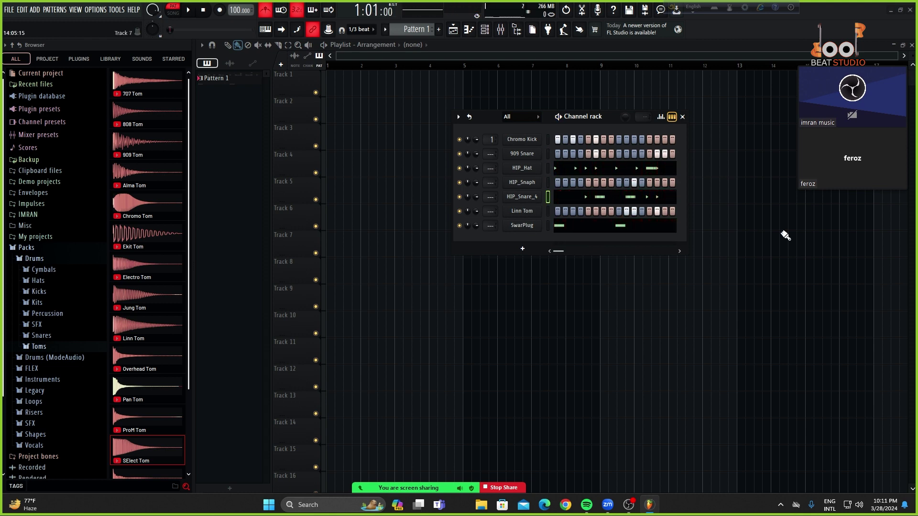